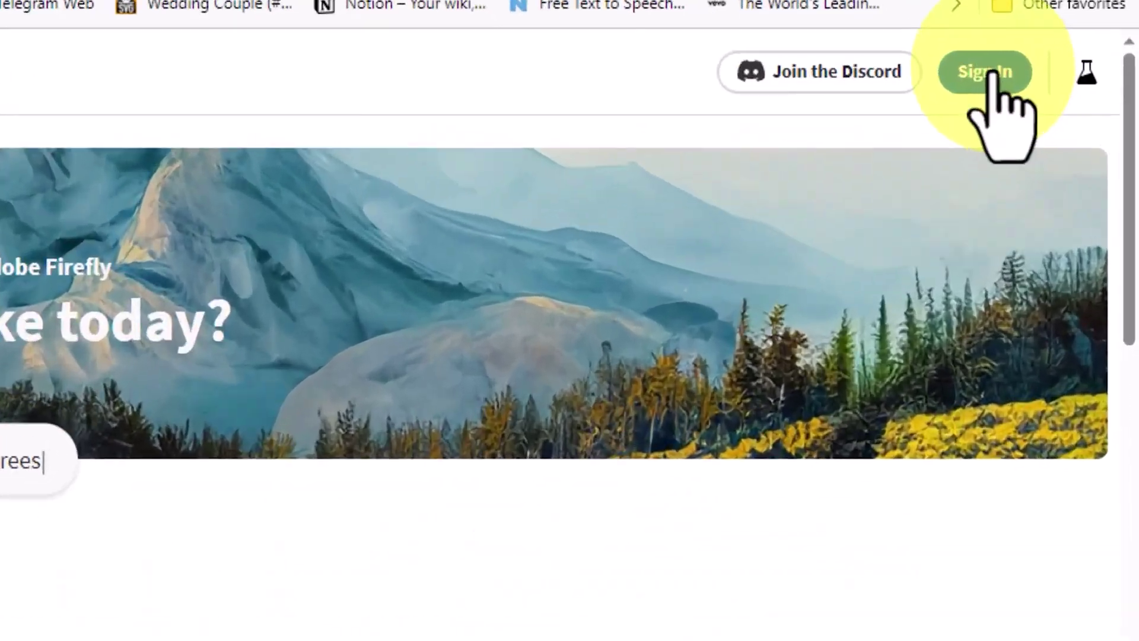
Sign in to Firefly with a Google account and accept the Generative AI user guidelines.
left_click(988, 70)
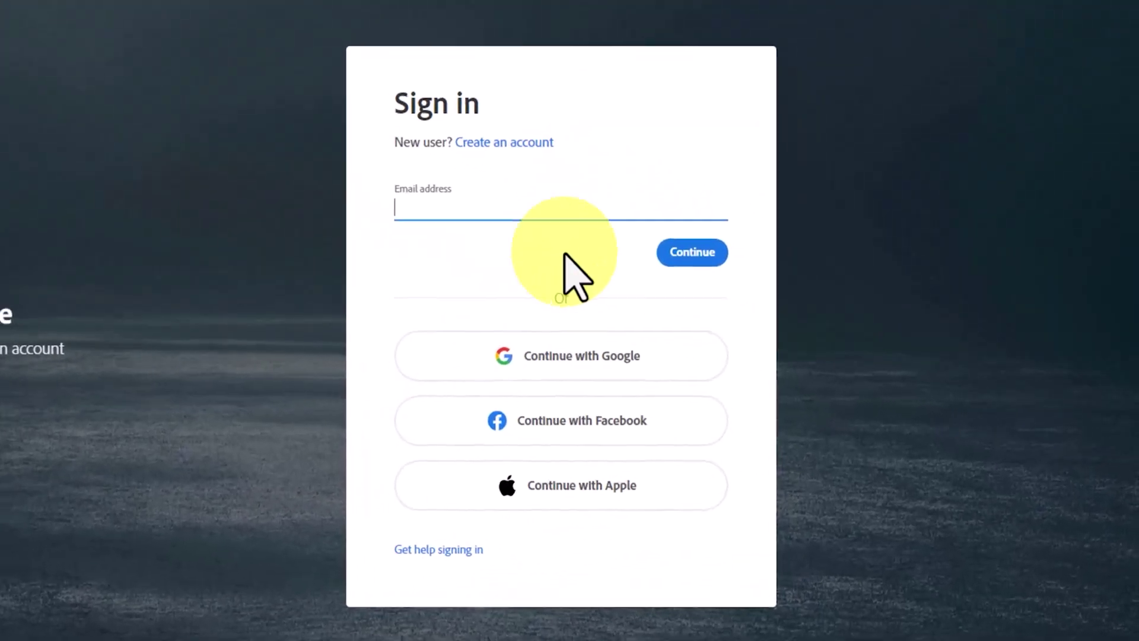
left_click(679, 350)
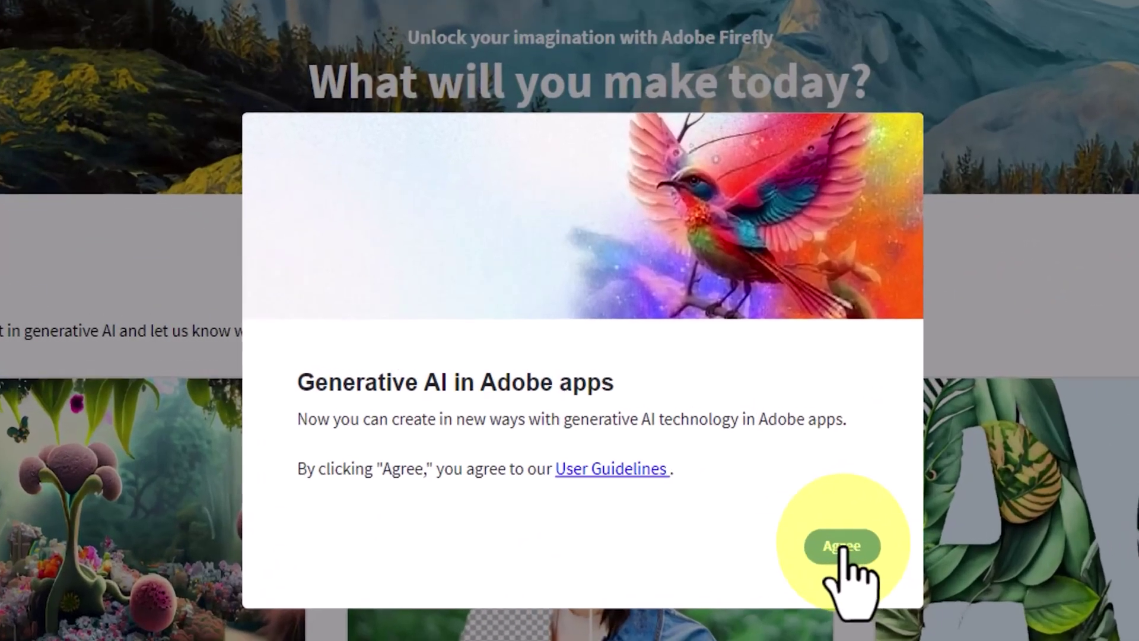
left_click(710, 452)
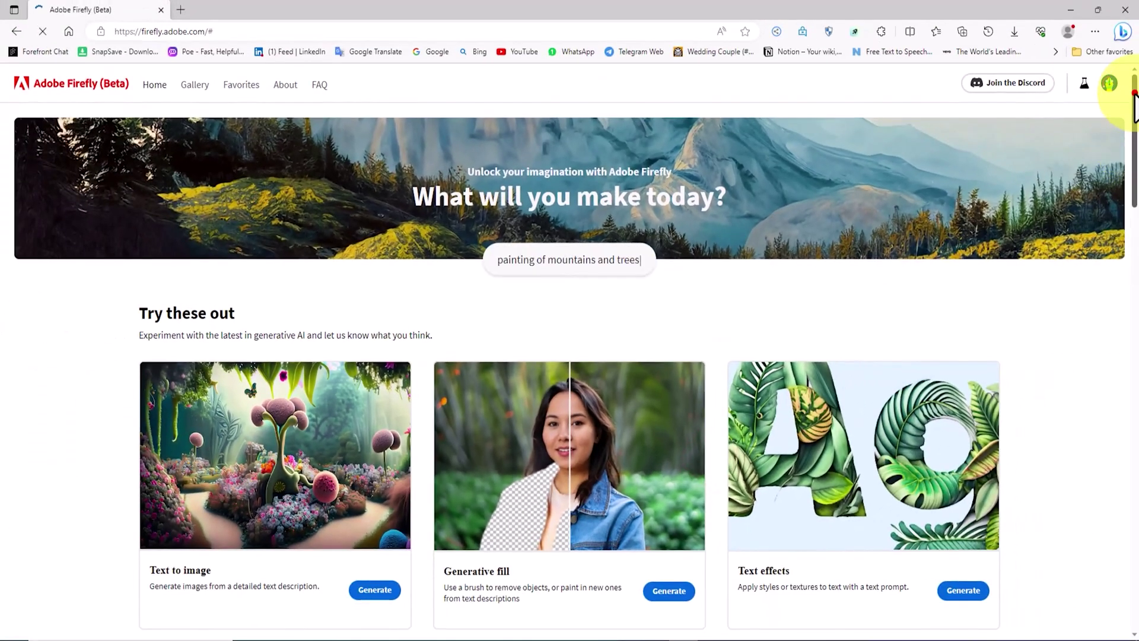
left_click_drag(1131, 94, 1135, 521)
left_click_drag(1134, 593, 1133, 30)
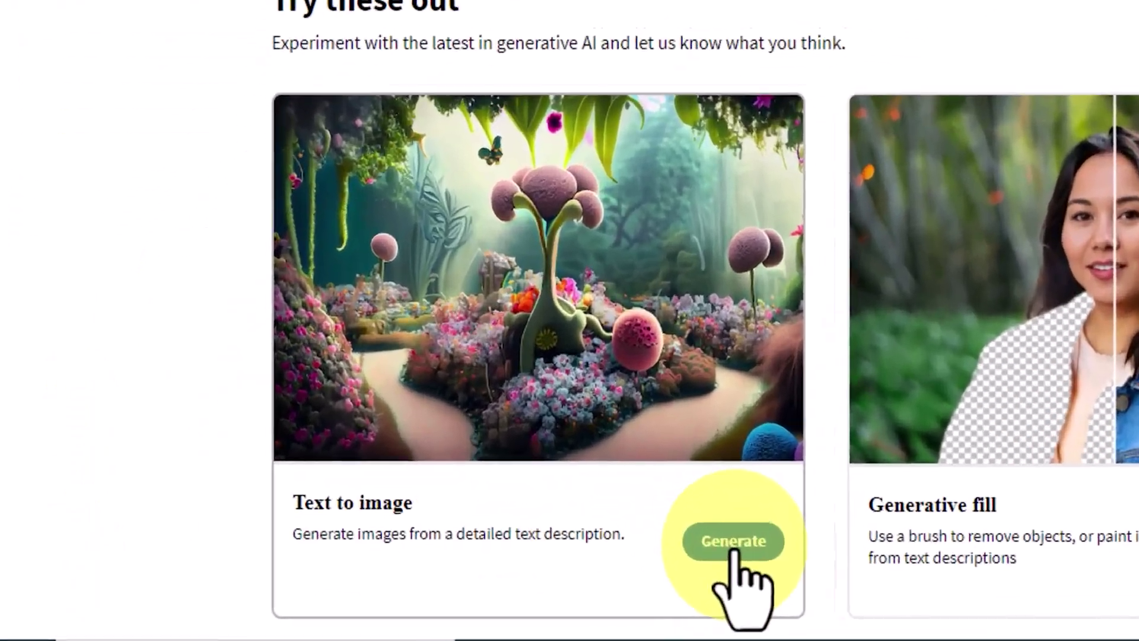
Open Text to image and paste the 'Close up White angel girl, white armor' prompt.
left_click(376, 590)
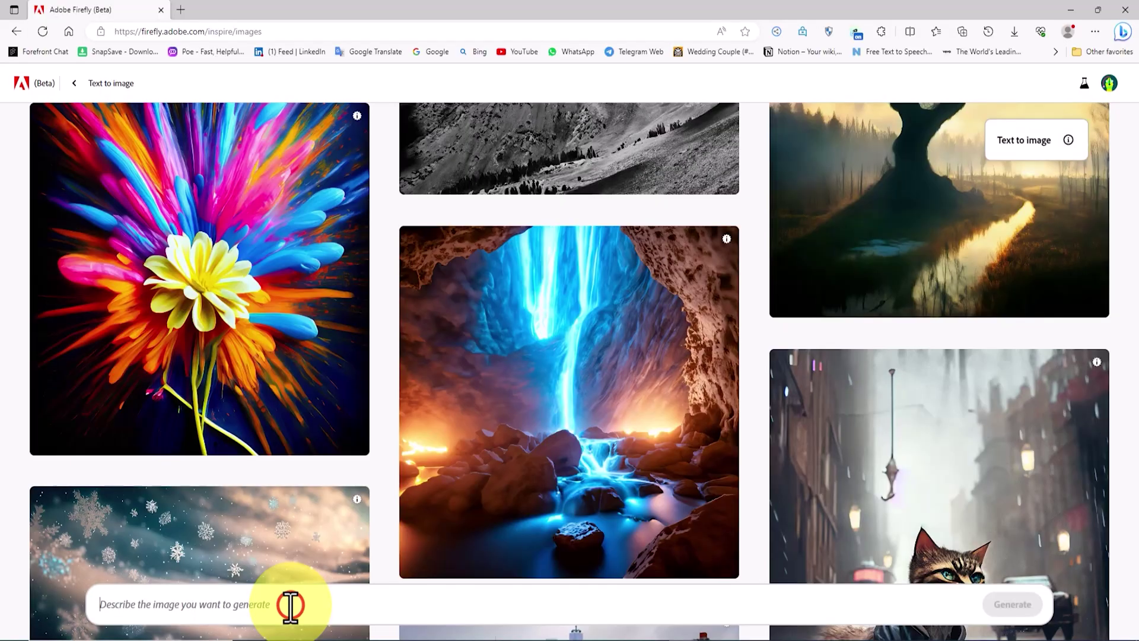
right_click(290, 605)
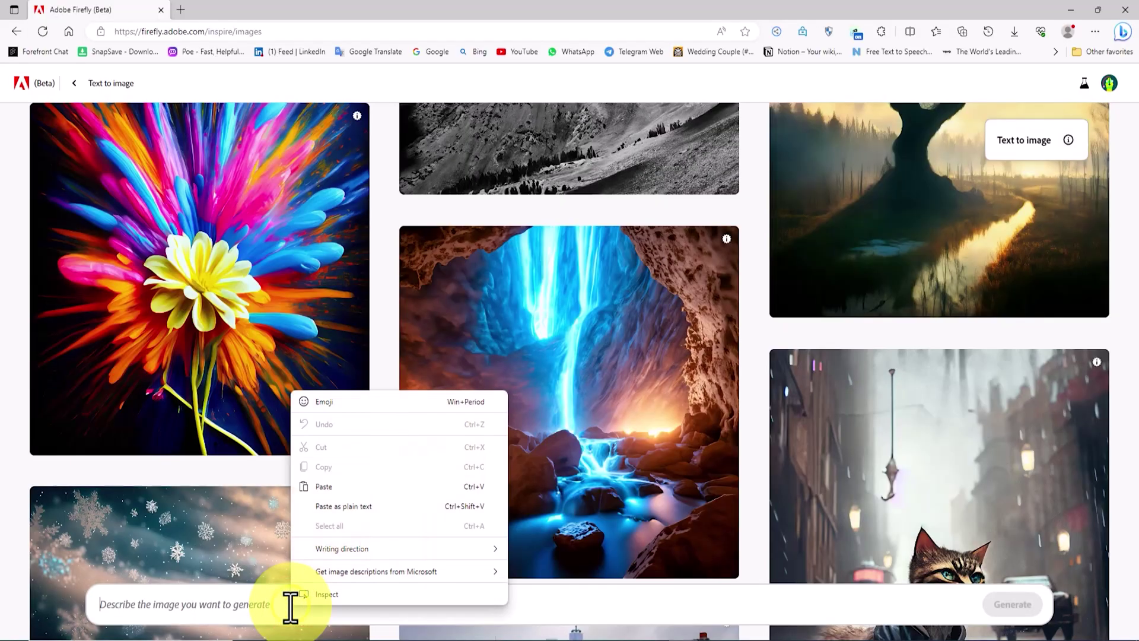
left_click(371, 487)
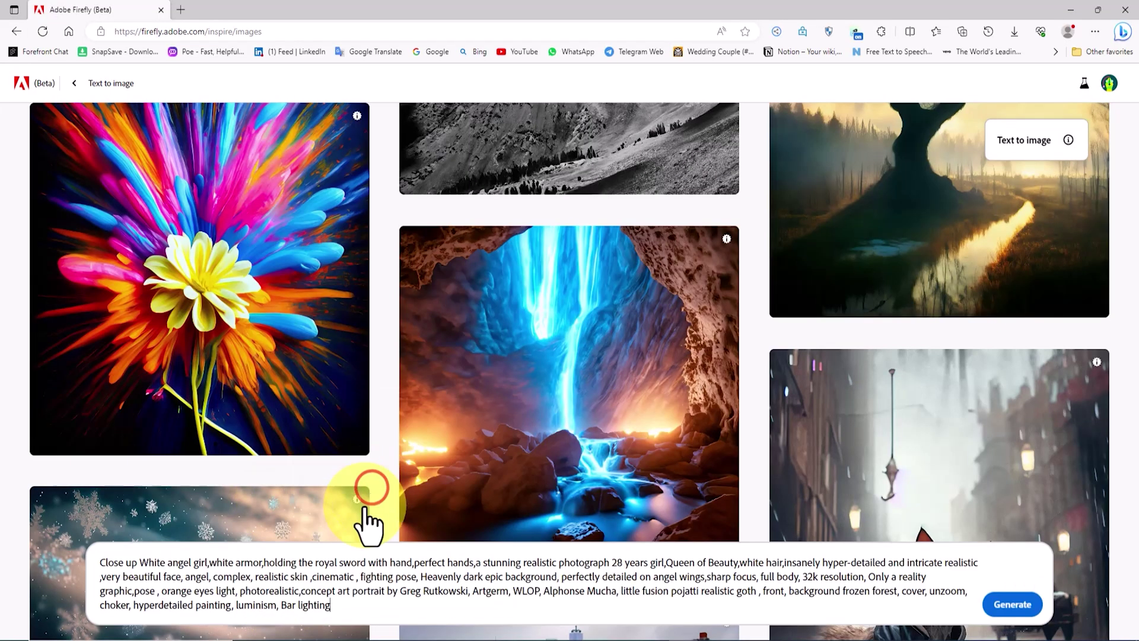
Generate four white angel images and preview each of them full size.
left_click(1019, 606)
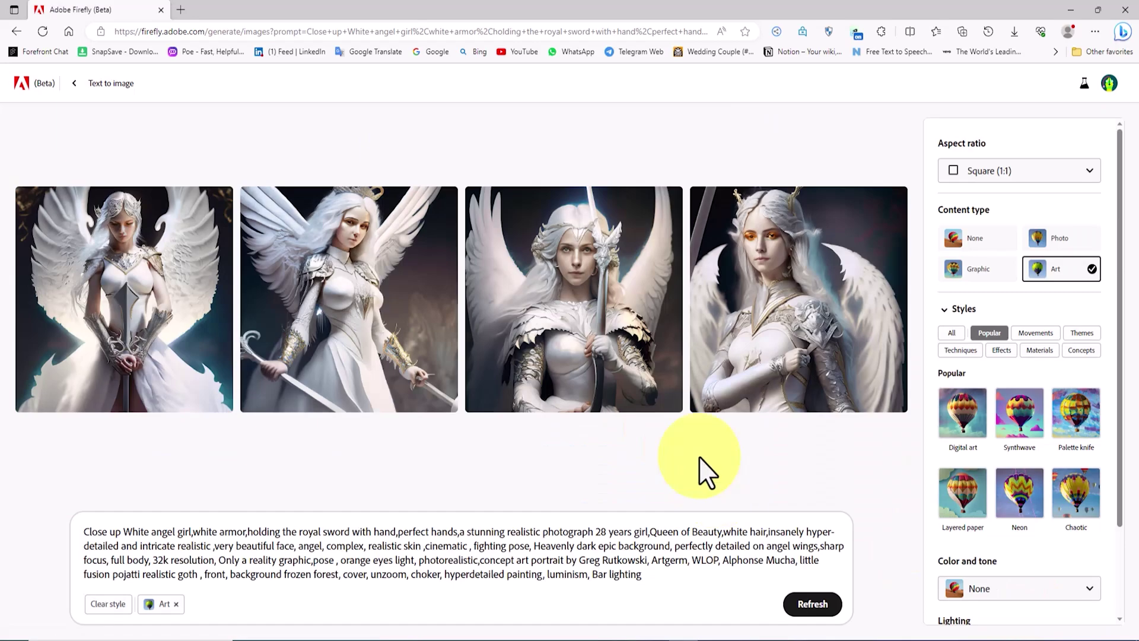
left_click(196, 319)
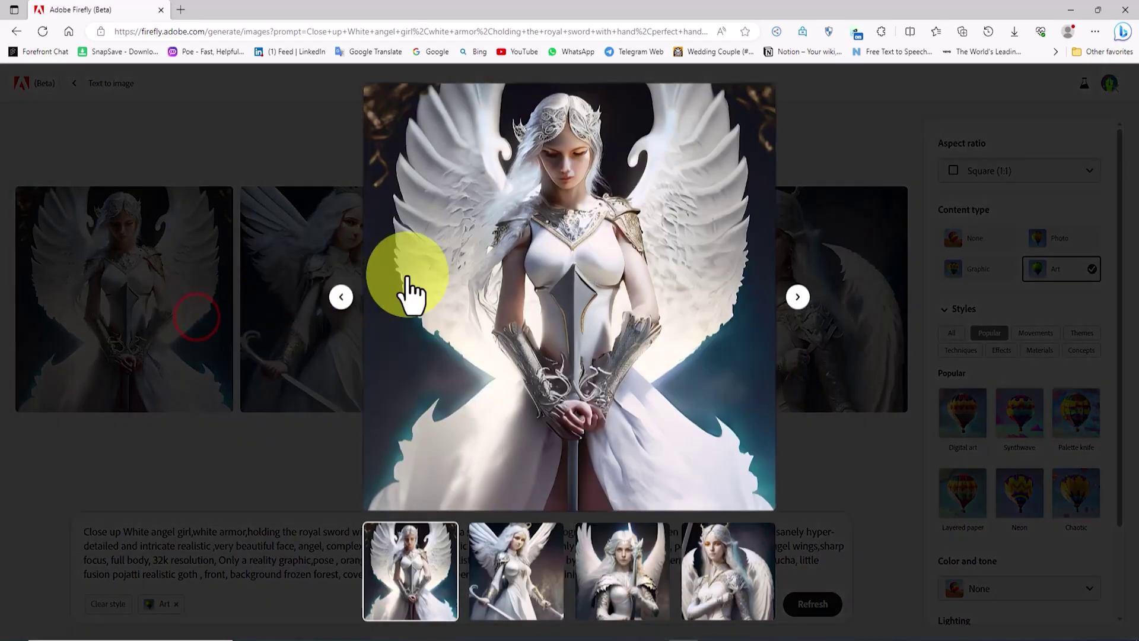
left_click(799, 298)
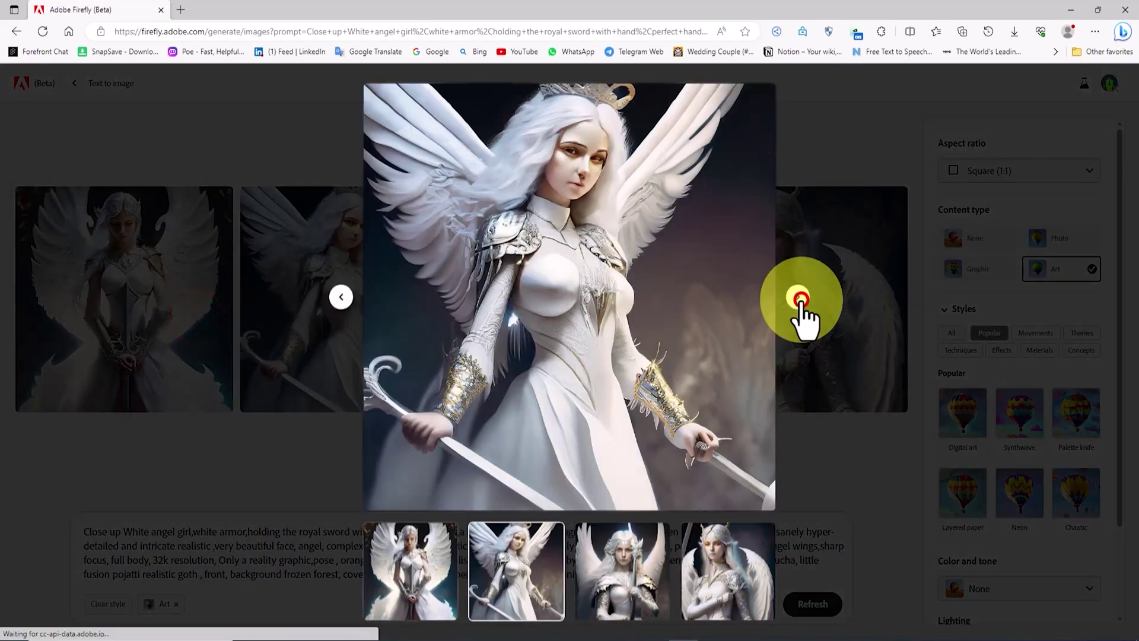
left_click(799, 298)
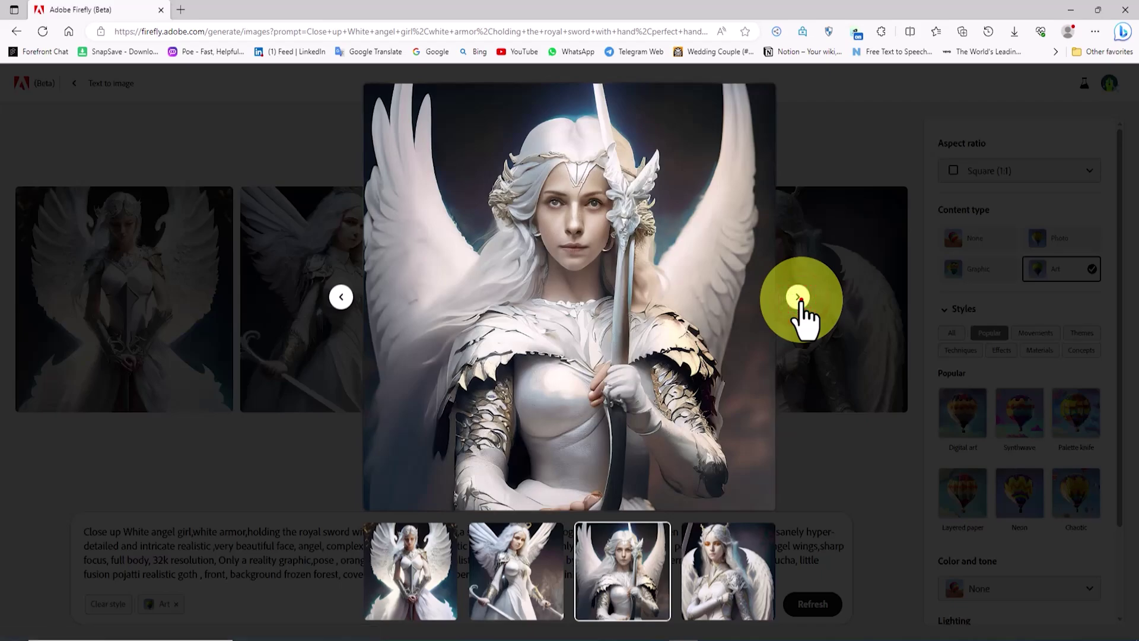
left_click(798, 298)
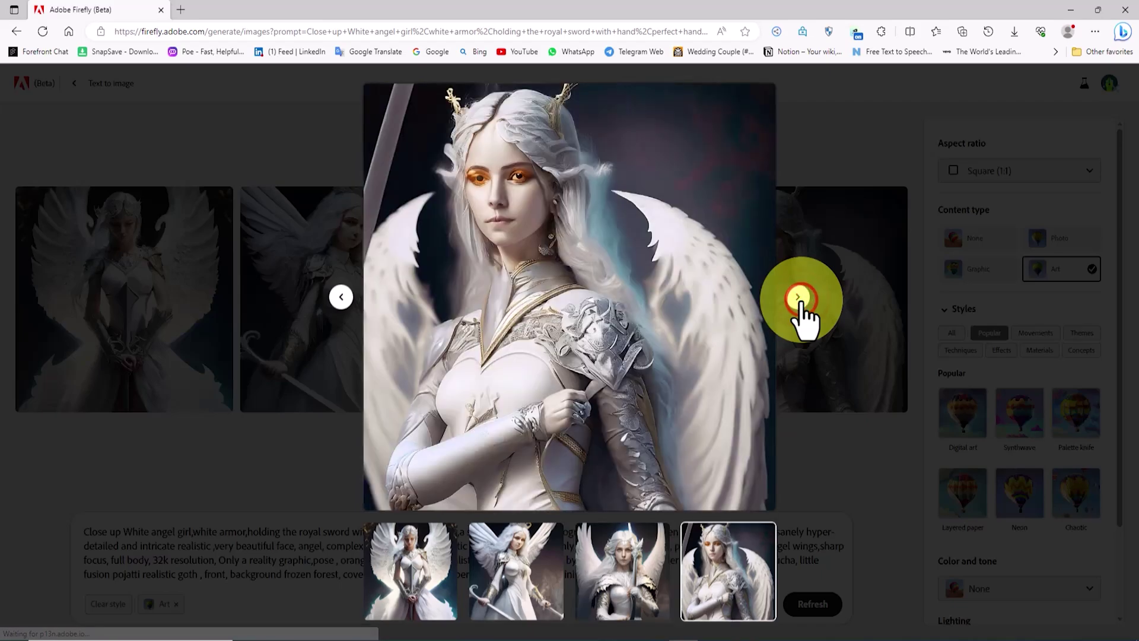
left_click(891, 458)
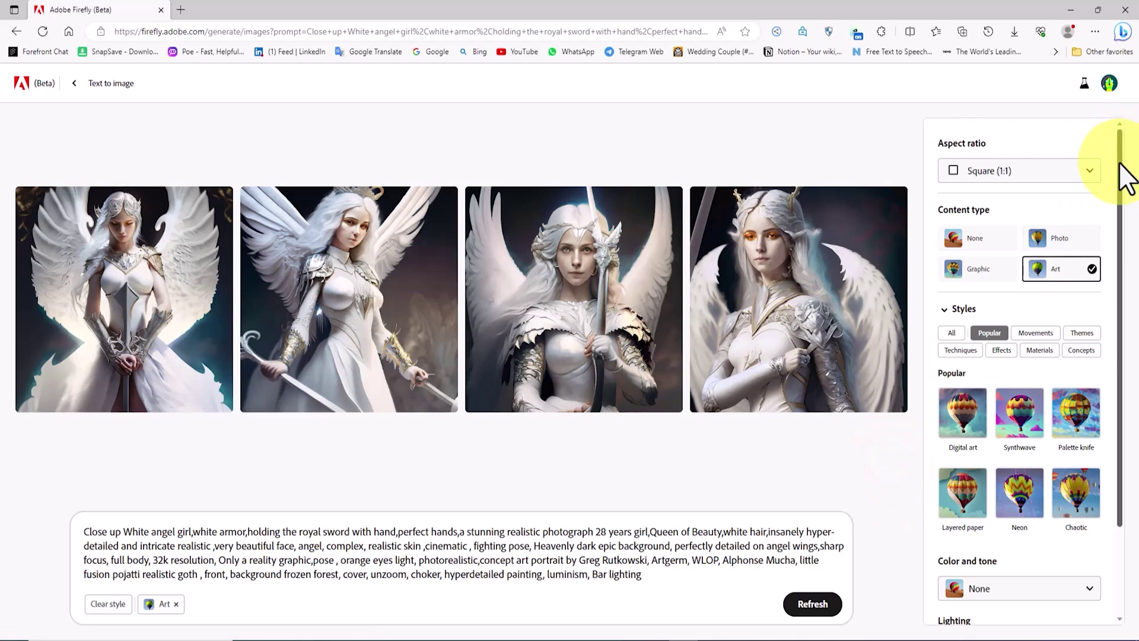
left_click_drag(1126, 178, 1126, 300)
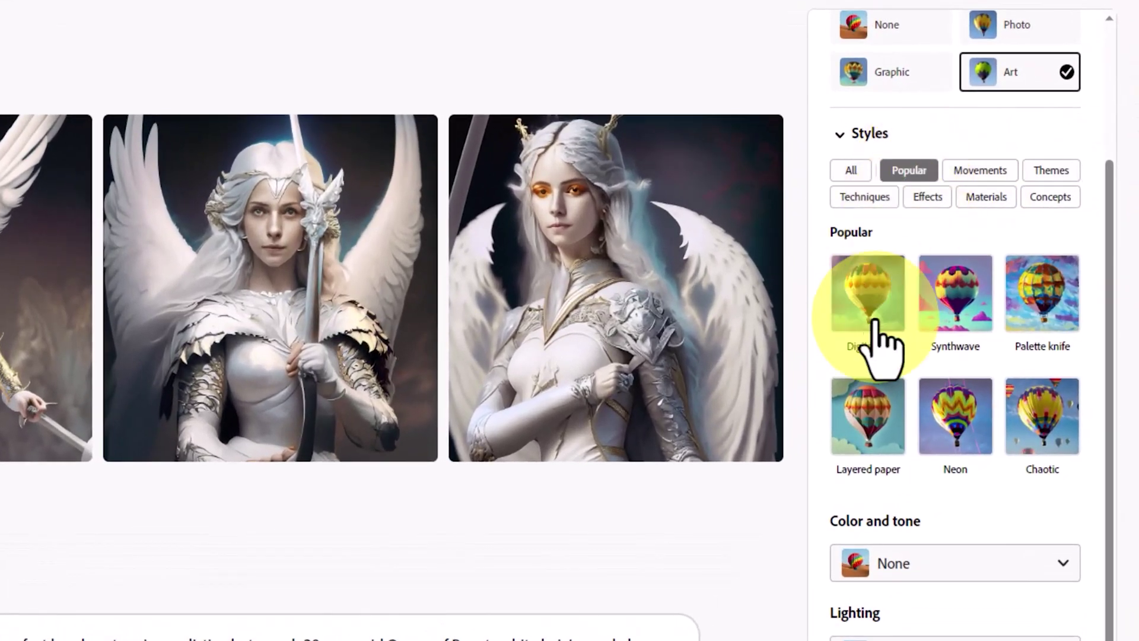
Add the Science fiction, Concept art and 3D art styles from the Movements and Themes tabs.
left_click(970, 169)
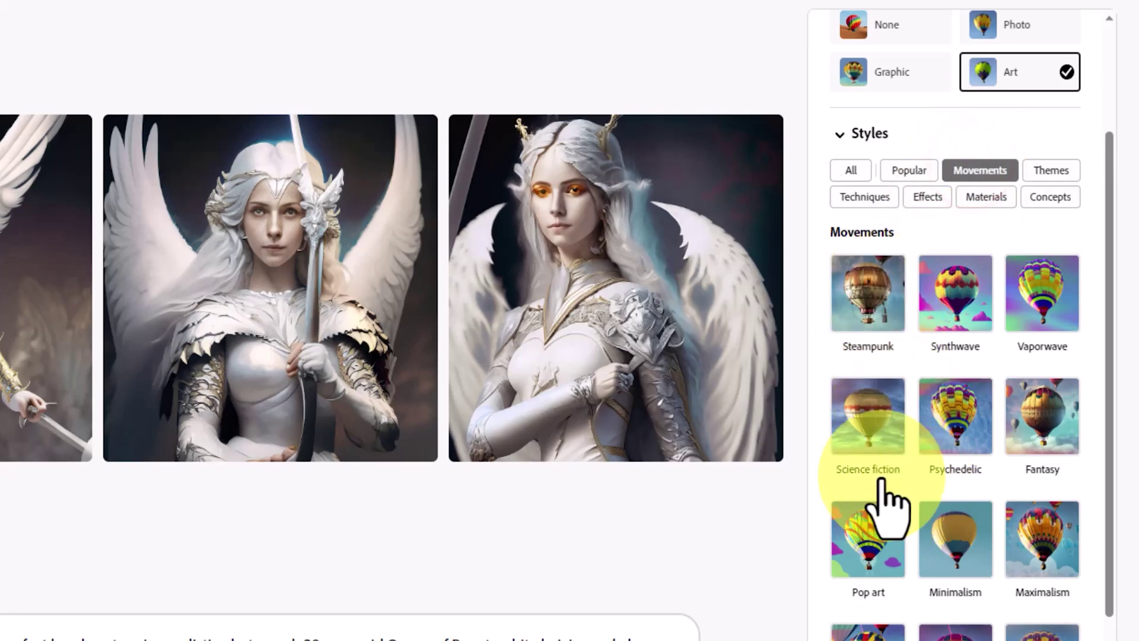
left_click(861, 423)
scroll(1009, 475, "up", 2)
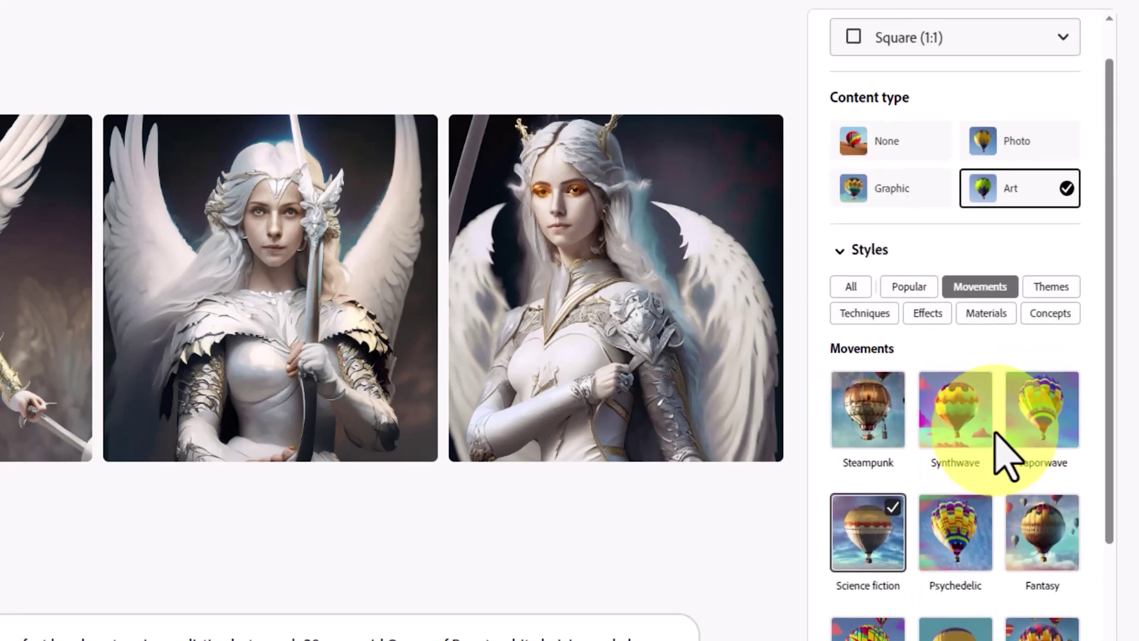
left_click(1058, 284)
scroll(1042, 439, "down", 2)
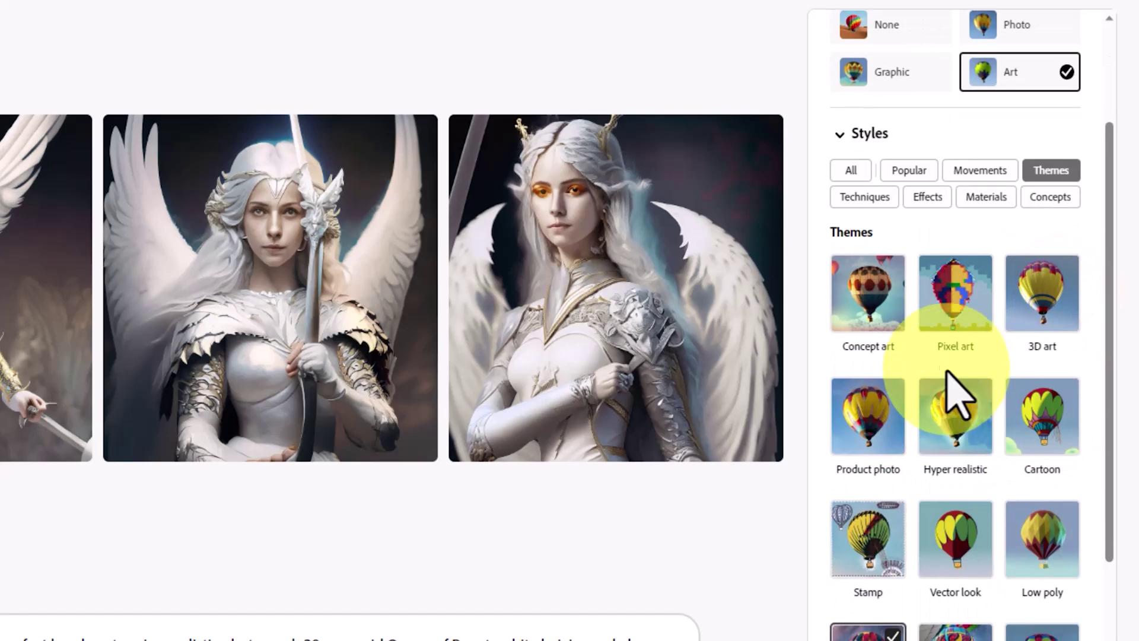
left_click(869, 292)
scroll(1048, 417, "down", 2)
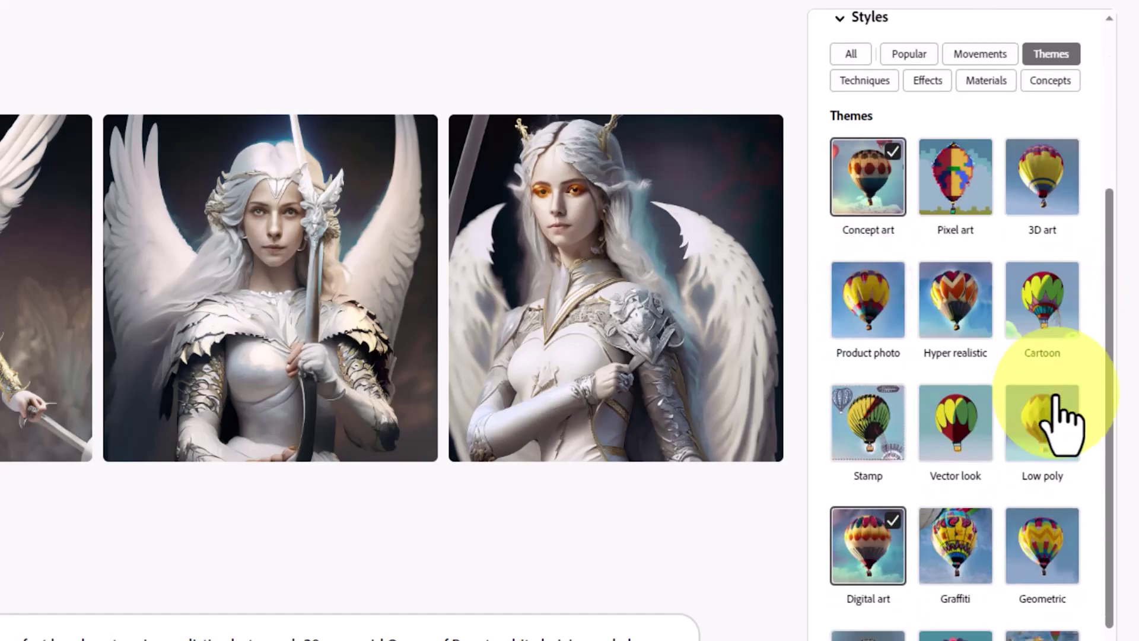
left_click(1048, 187)
scroll(967, 546, "down", 2)
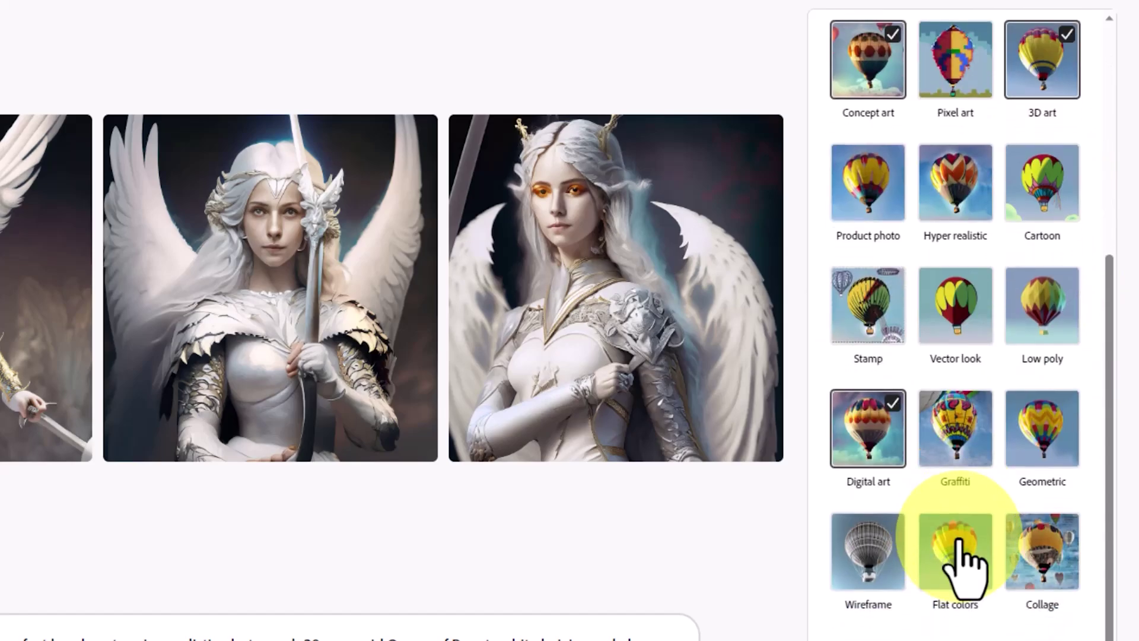
scroll(980, 394, "up", 4)
Add the Bold lines, Bokeh effect and Beautiful styles from Techniques, Effects and Concepts.
left_click(855, 199)
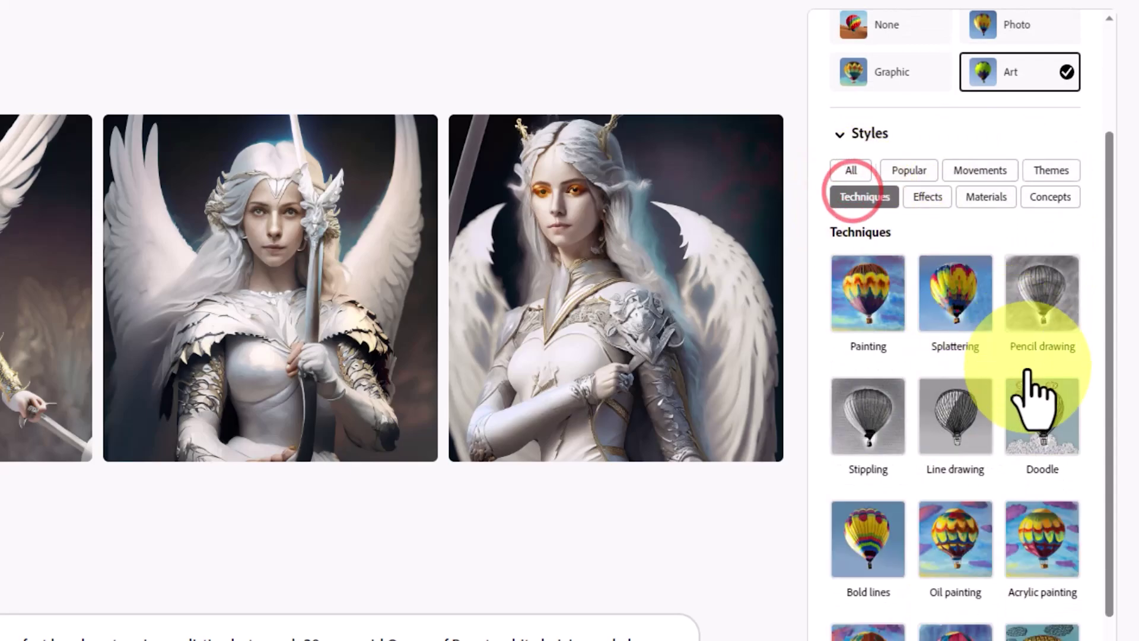
left_click(870, 537)
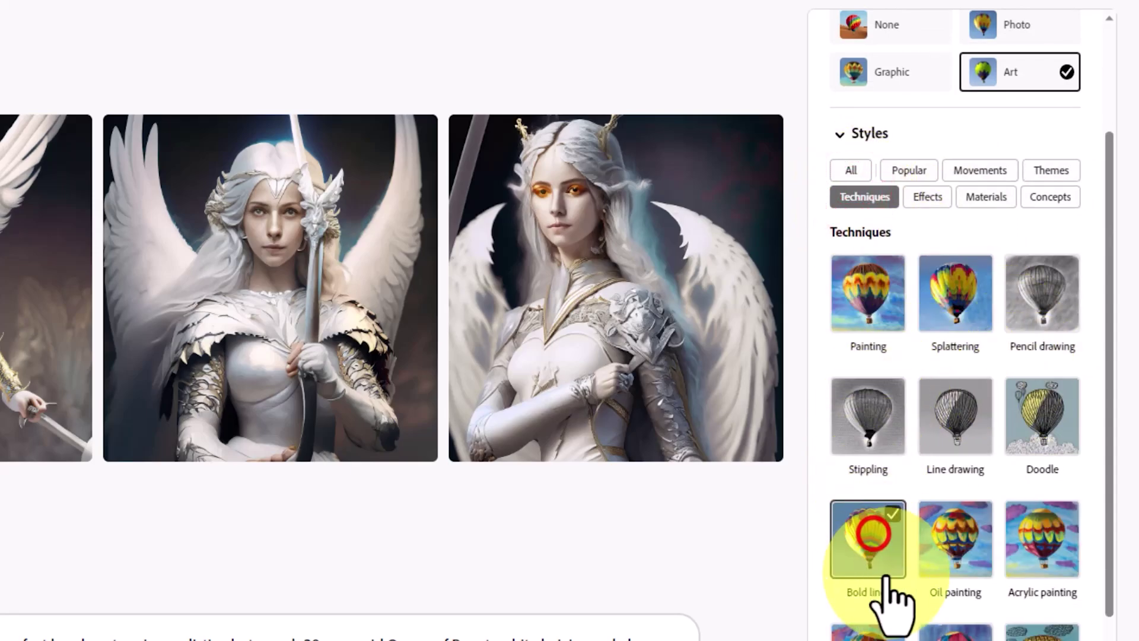
left_click(940, 196)
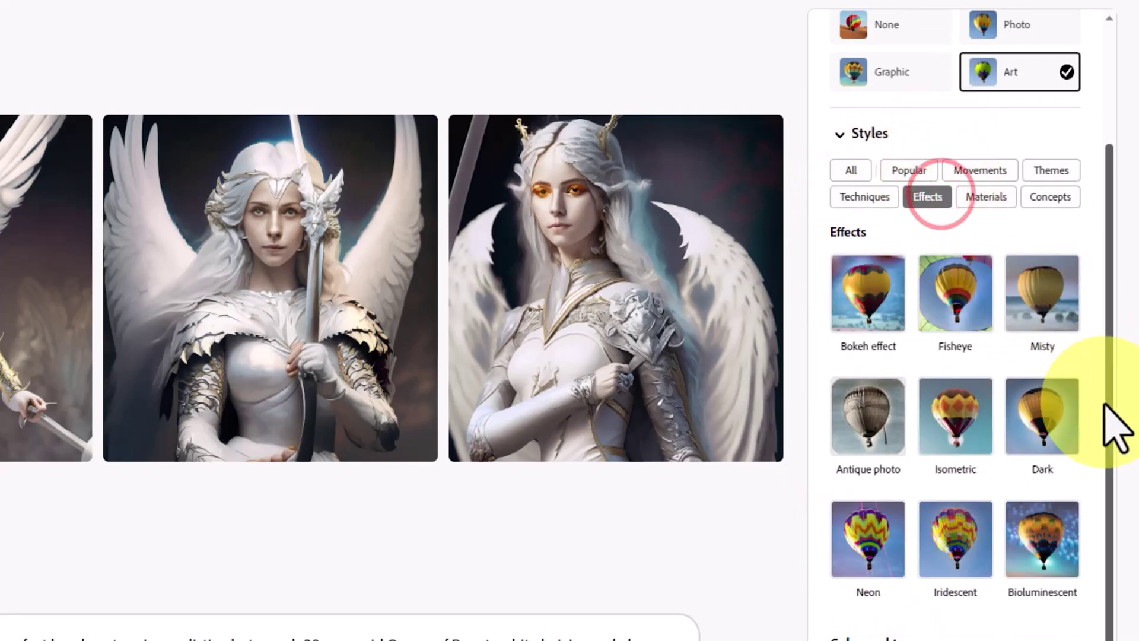
left_click(856, 264)
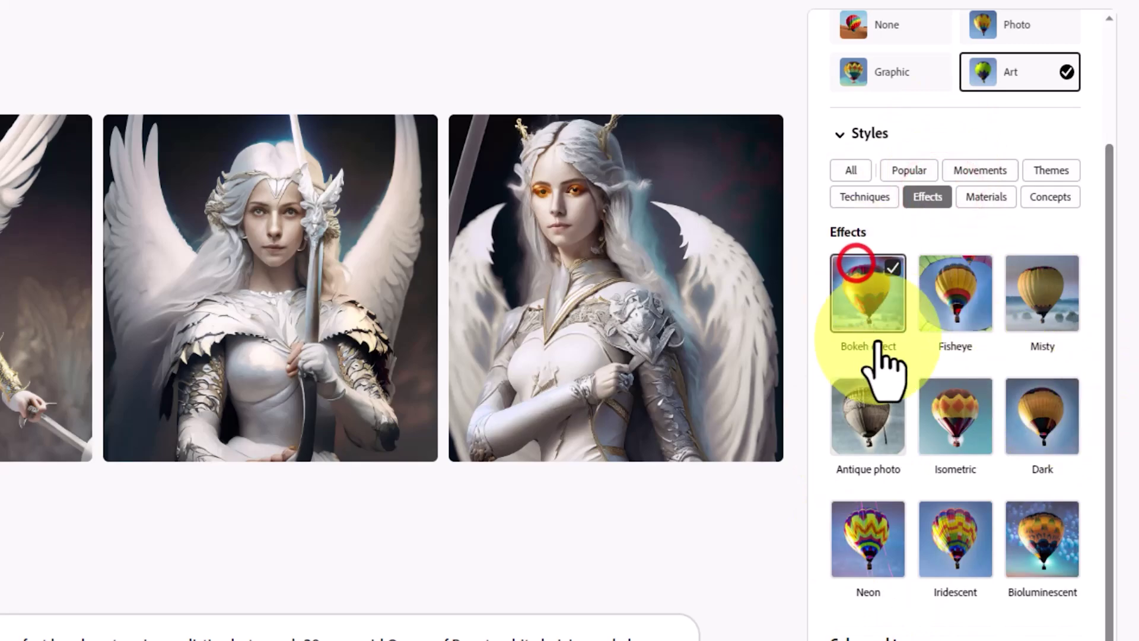
left_click(992, 195)
left_click(1051, 197)
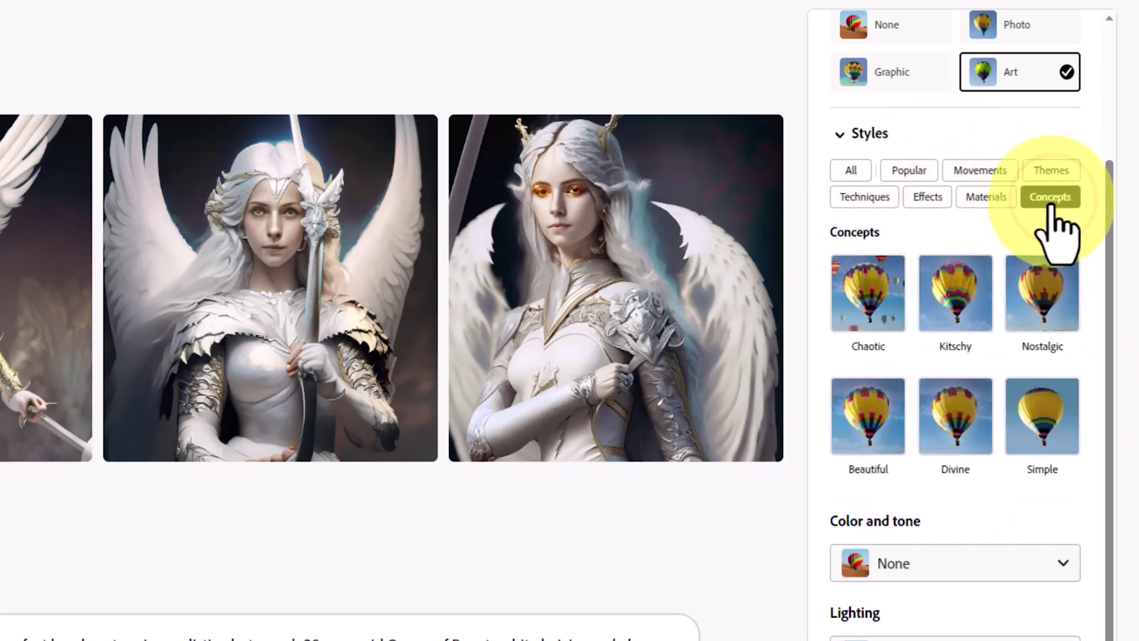
left_click(877, 419)
scroll(1009, 297, "up", 3)
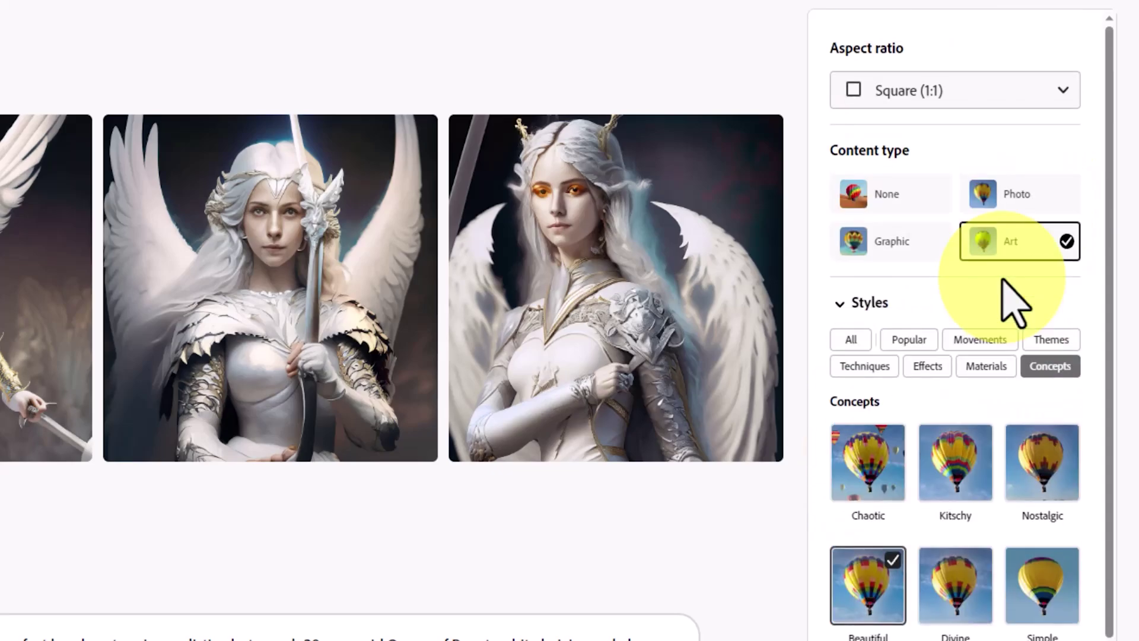
left_click(988, 82)
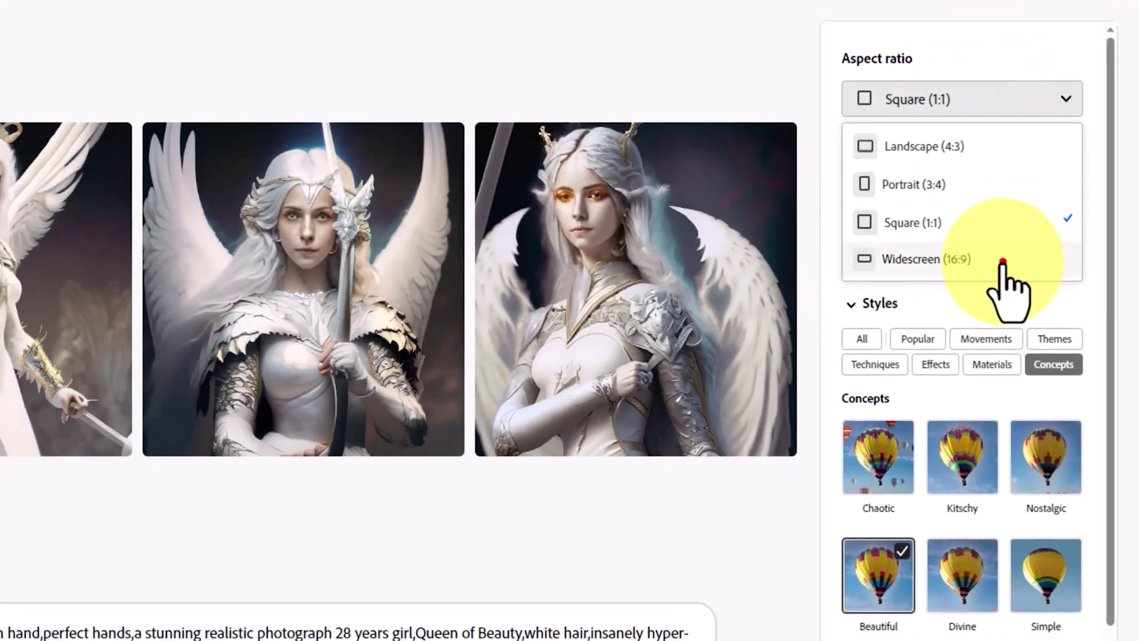
Generate the styled angel images and preview all four full size.
left_click(1003, 261)
left_click(1020, 241)
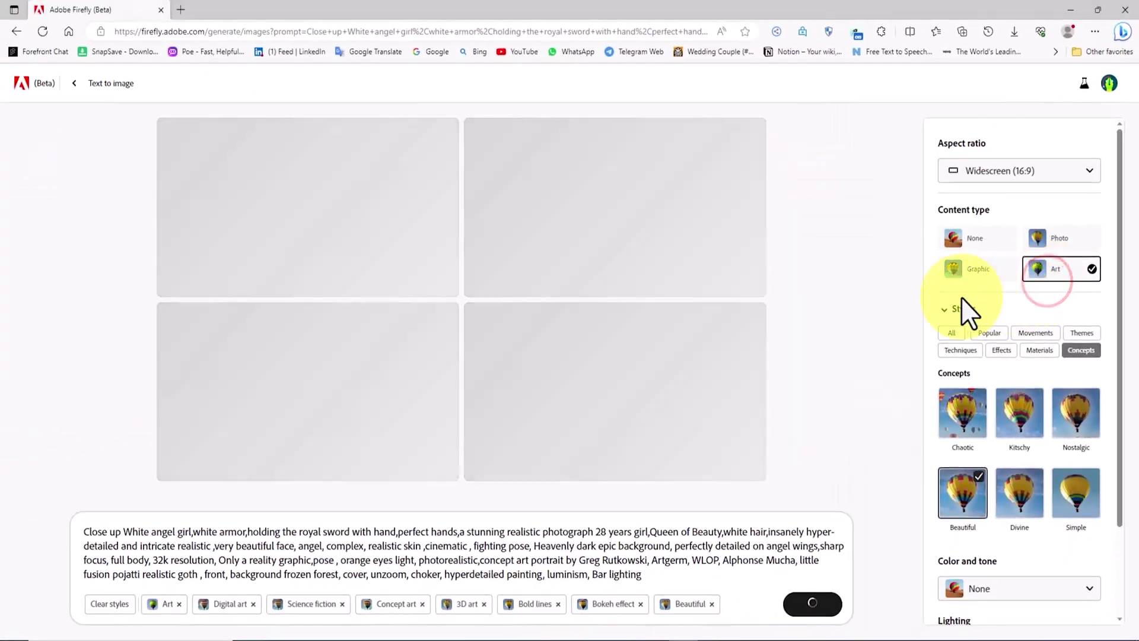
left_click(369, 228)
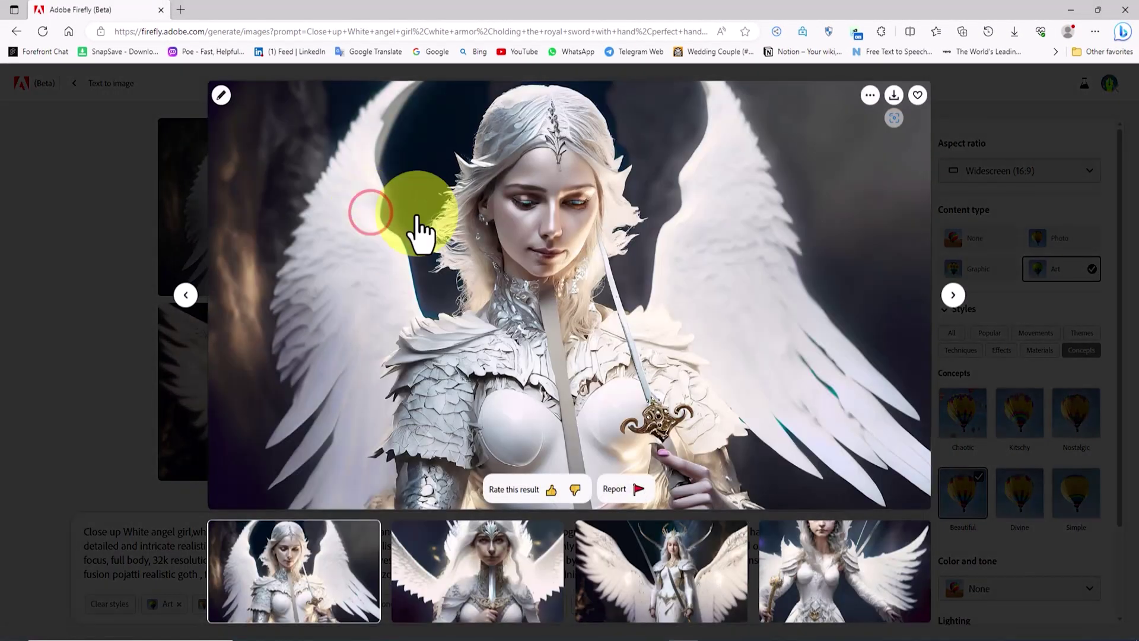
left_click(953, 295)
left_click(954, 295)
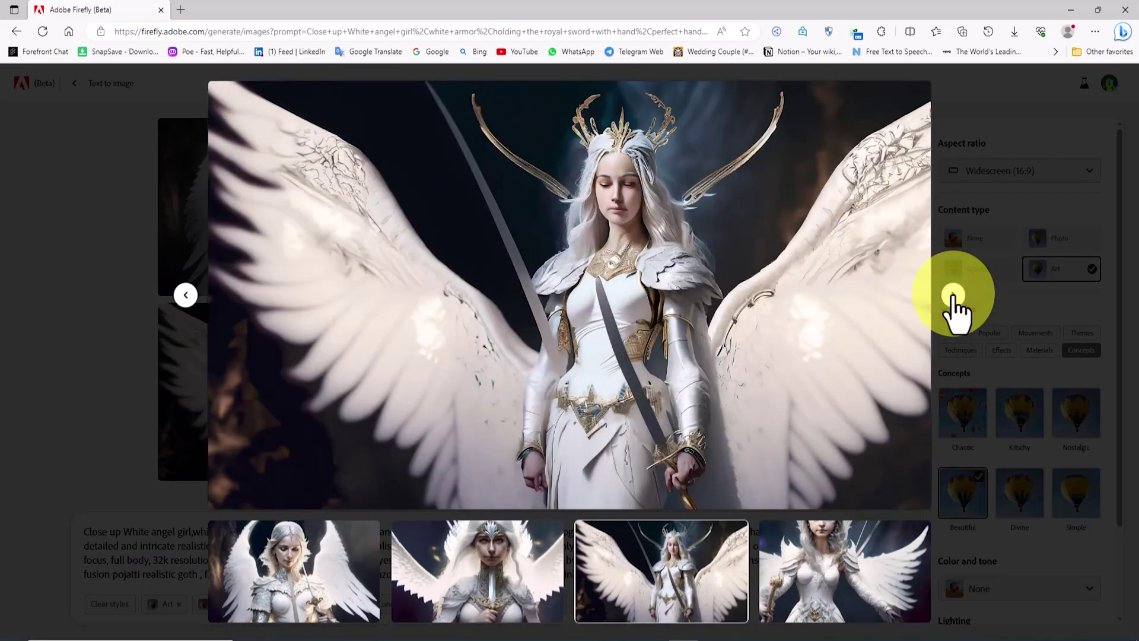
left_click(954, 295)
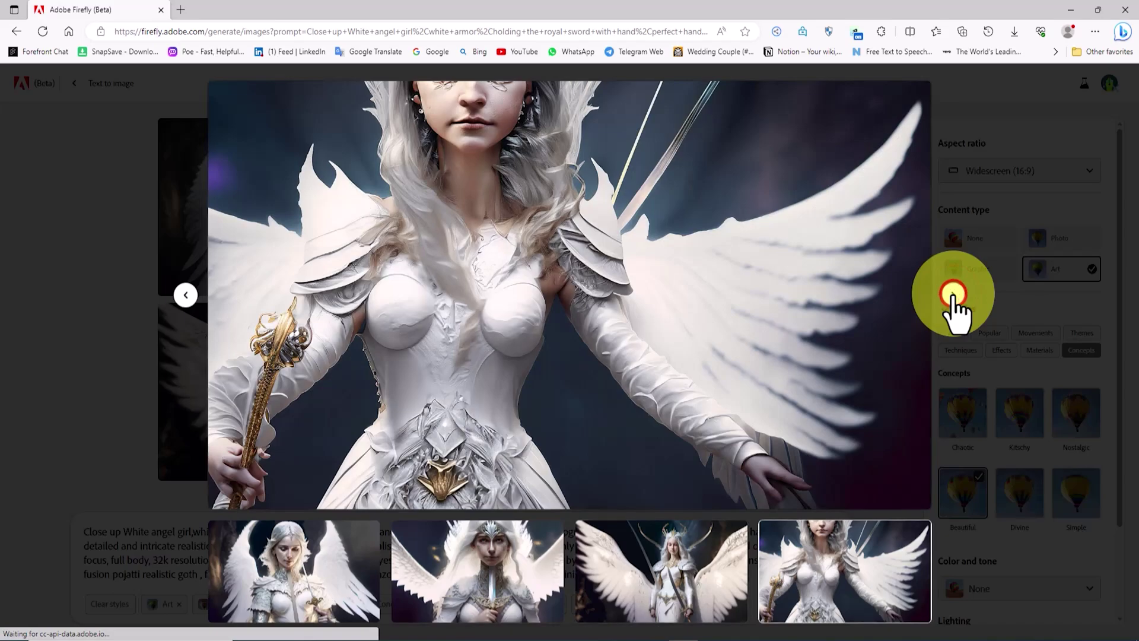
left_click(956, 196)
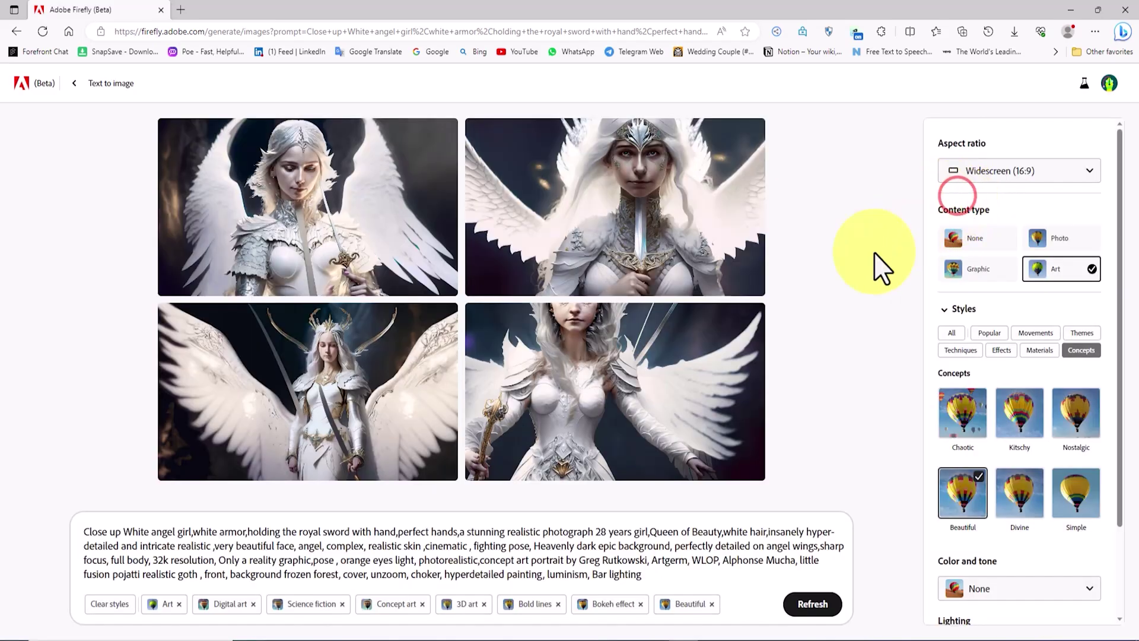
Refresh for a new batch of four angel images and preview each full size.
left_click(816, 603)
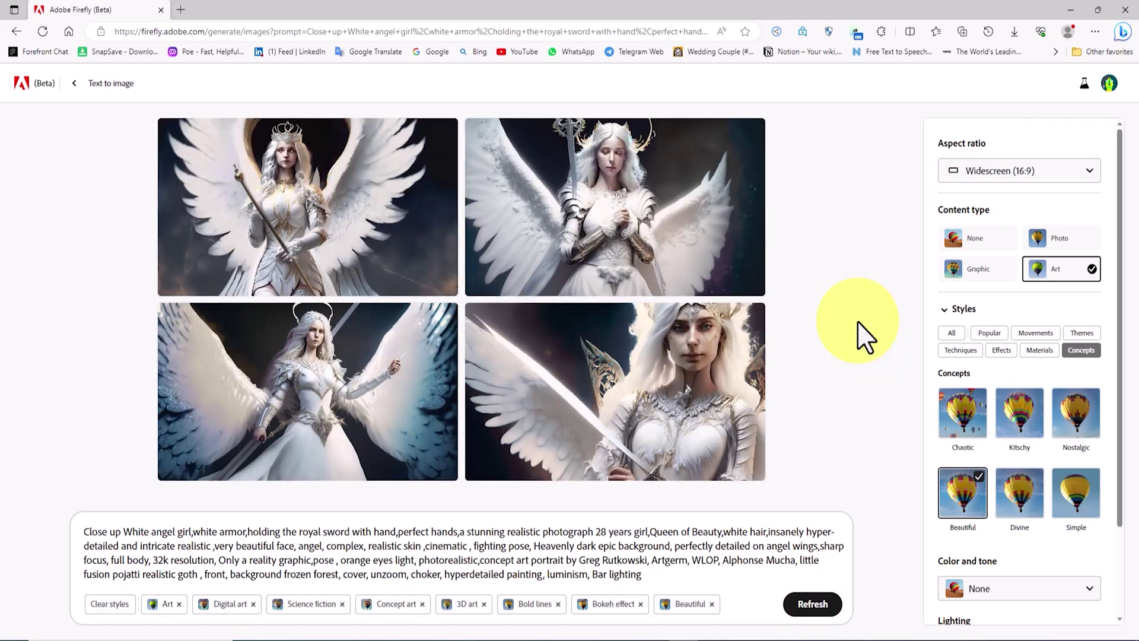
left_click(394, 255)
left_click(954, 295)
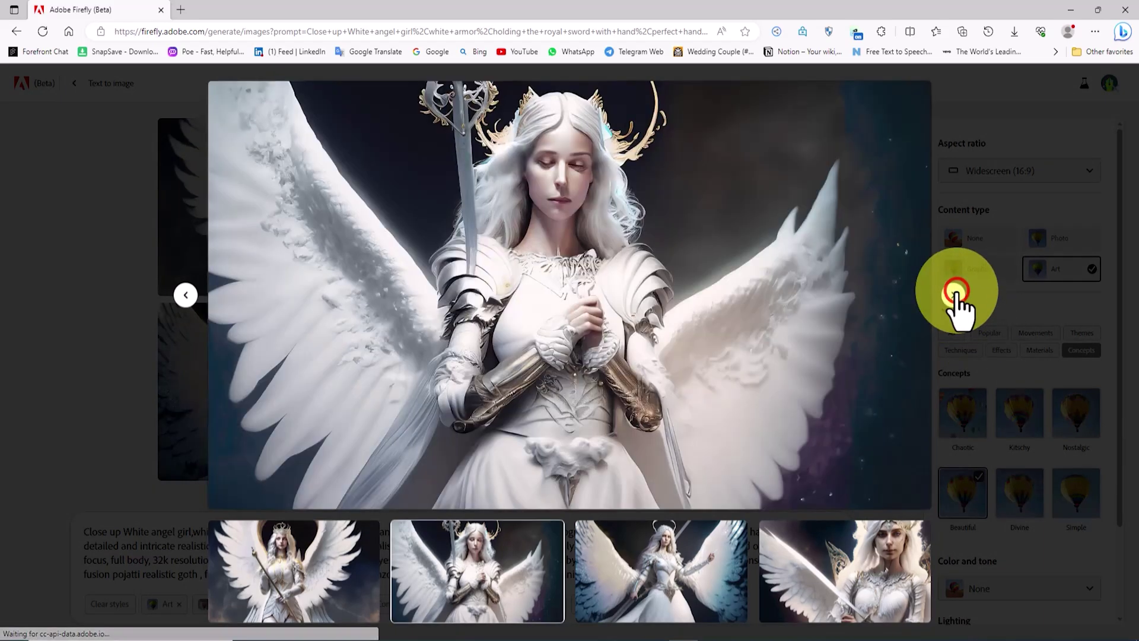
left_click(955, 295)
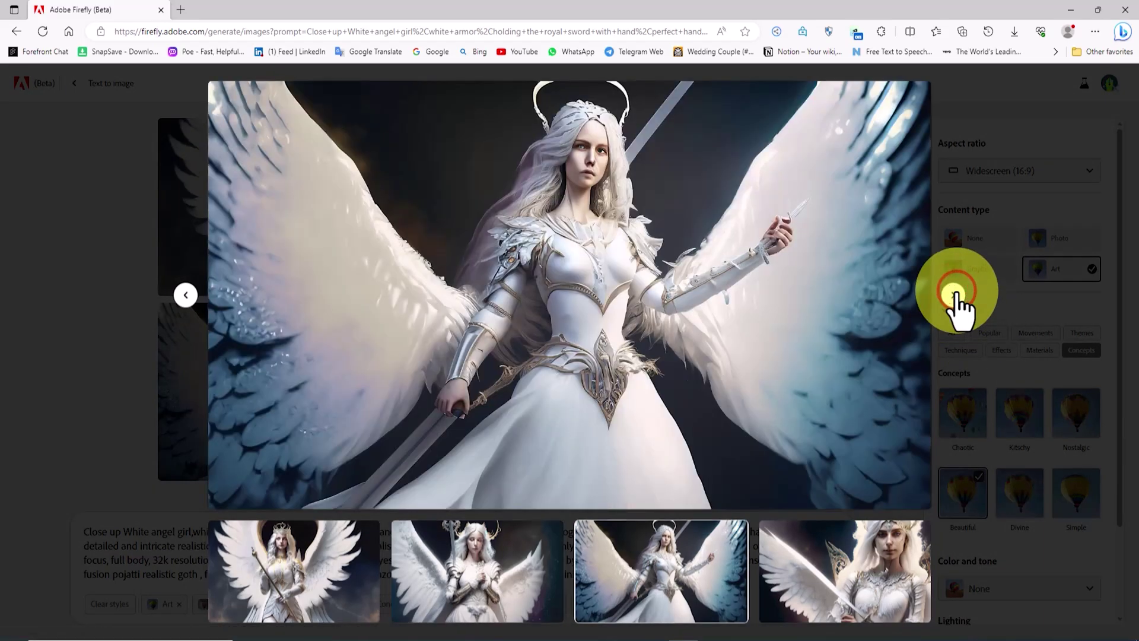
left_click(955, 295)
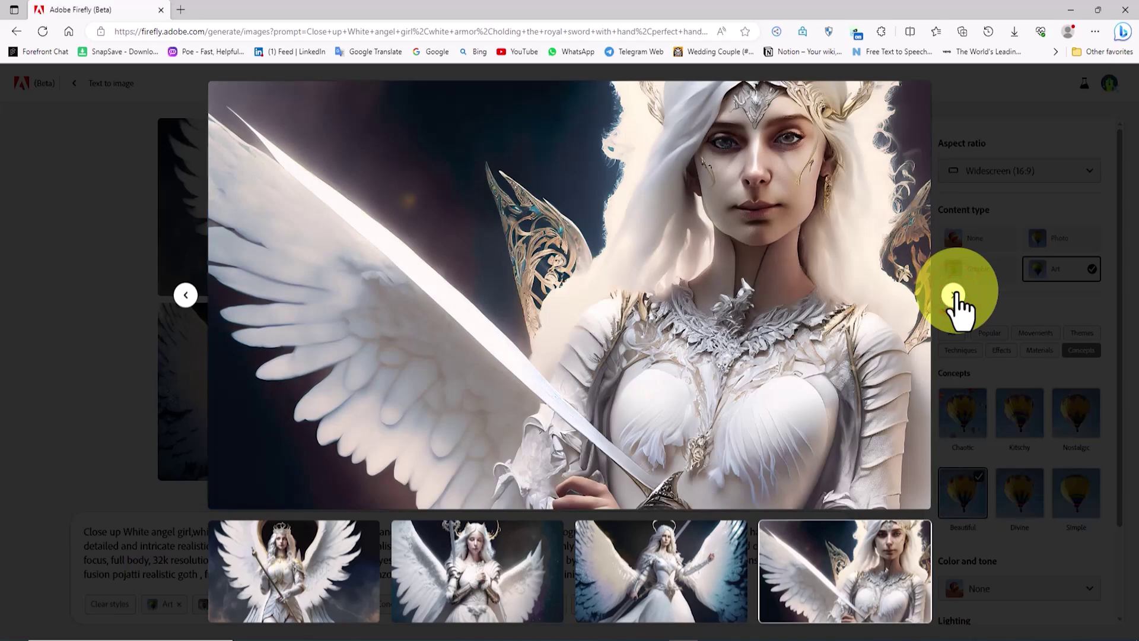
left_click(955, 295)
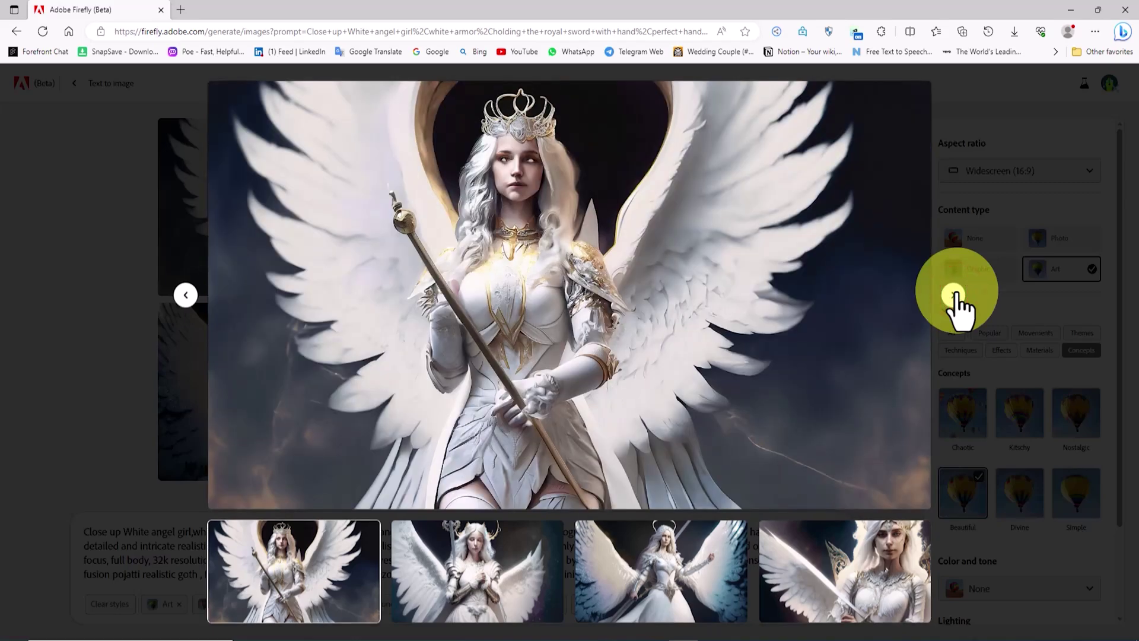
left_click(954, 193)
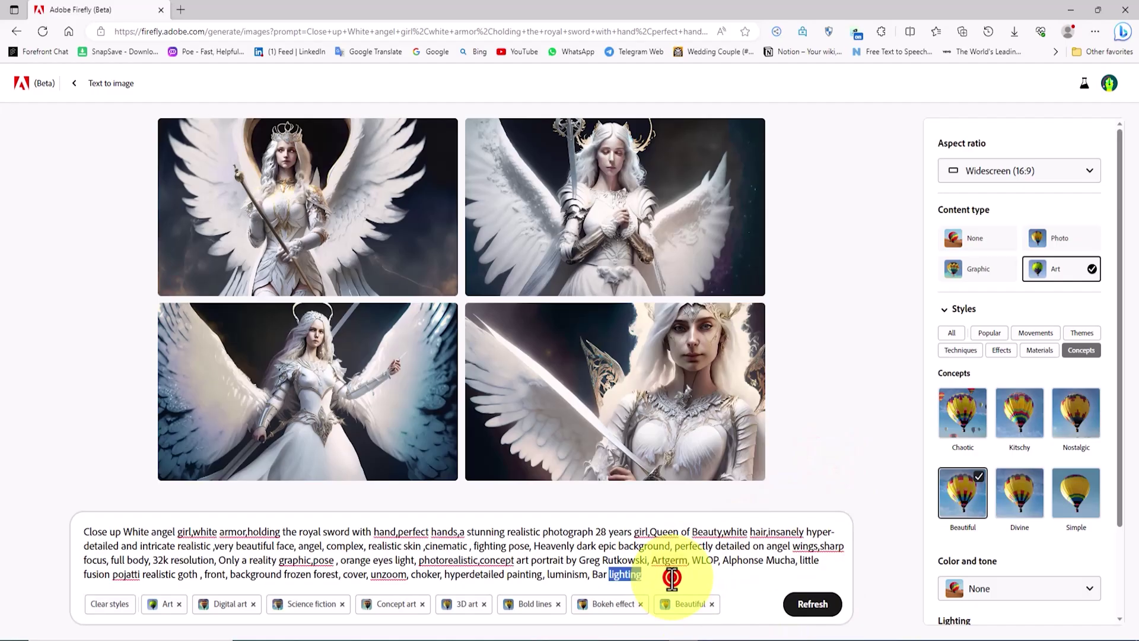
Replace the angel prompt with the Corvette cyberpunk city prompt, clear styles, and generate as Art.
triple_click(676, 575)
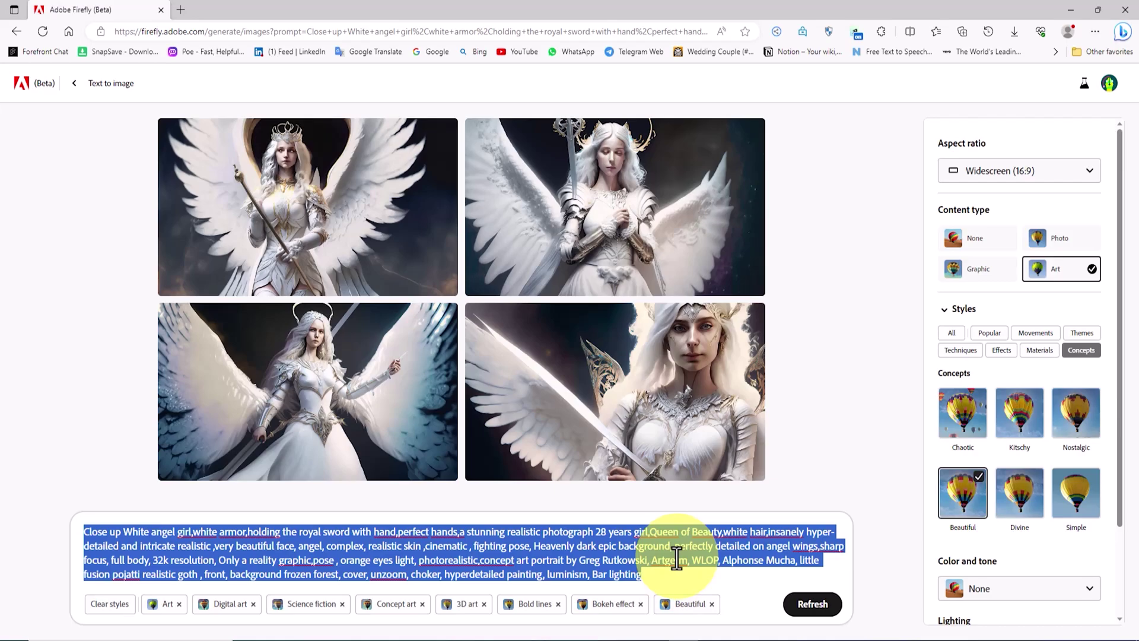
key("BackSpace")
right_click(282, 575)
left_click(335, 456)
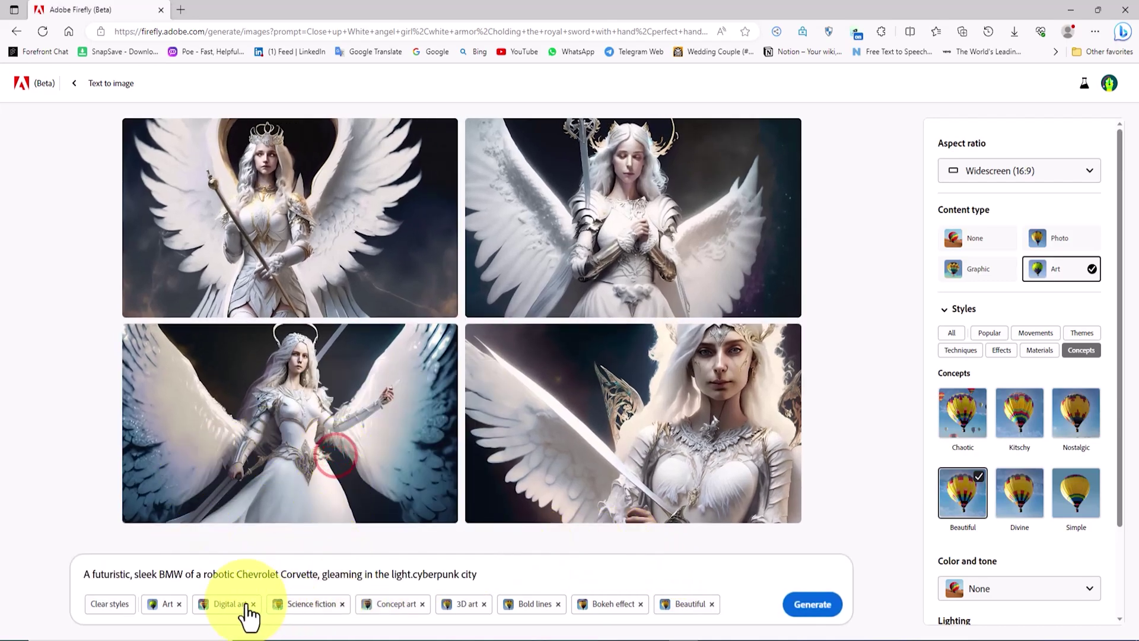
left_click(114, 603)
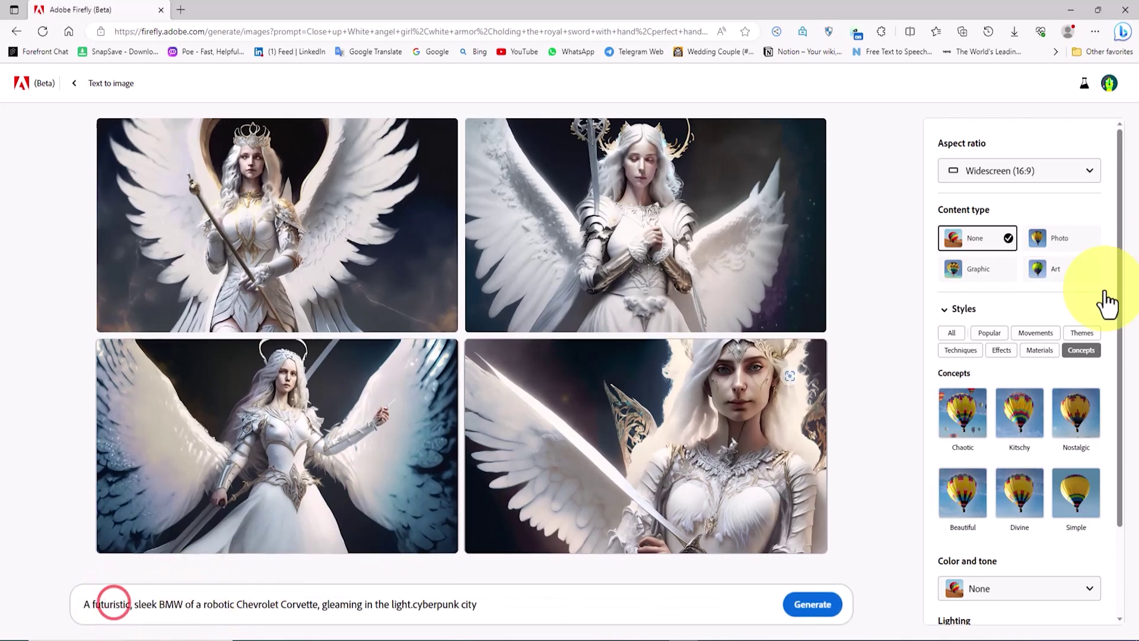
left_click(1003, 276)
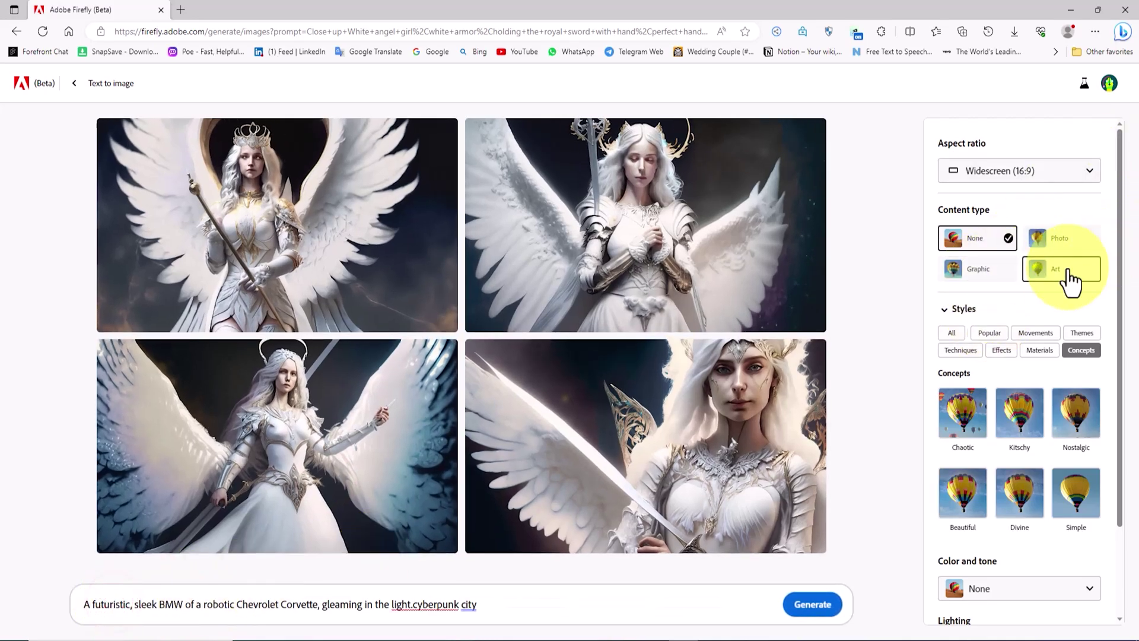
left_click(1068, 276)
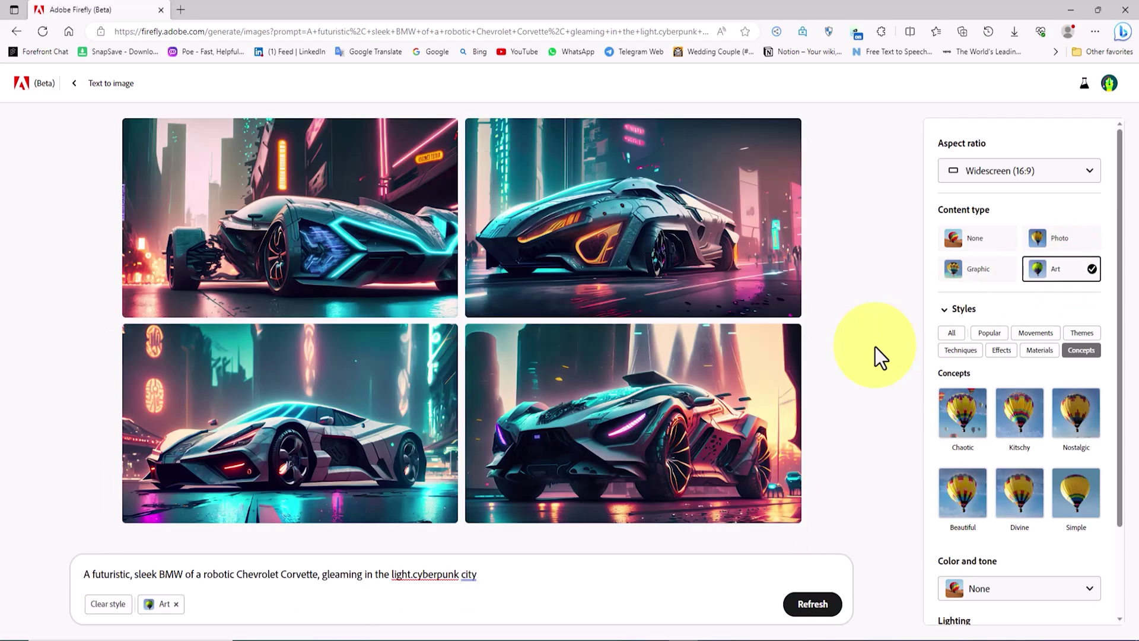
Preview each of the four generated car images full size.
left_click(348, 173)
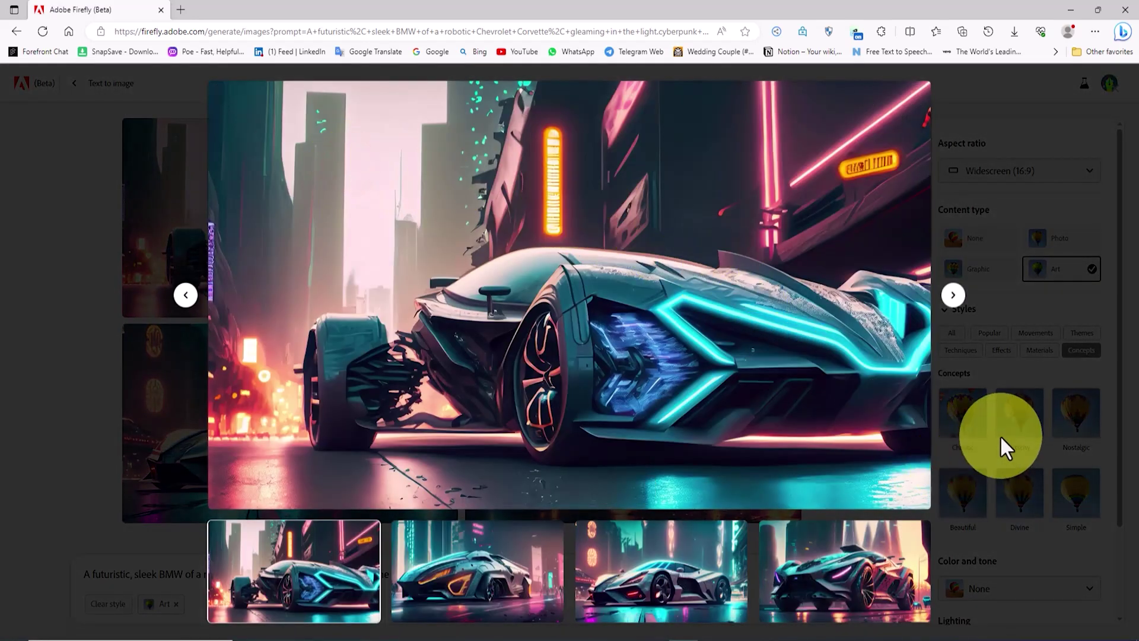
left_click(953, 296)
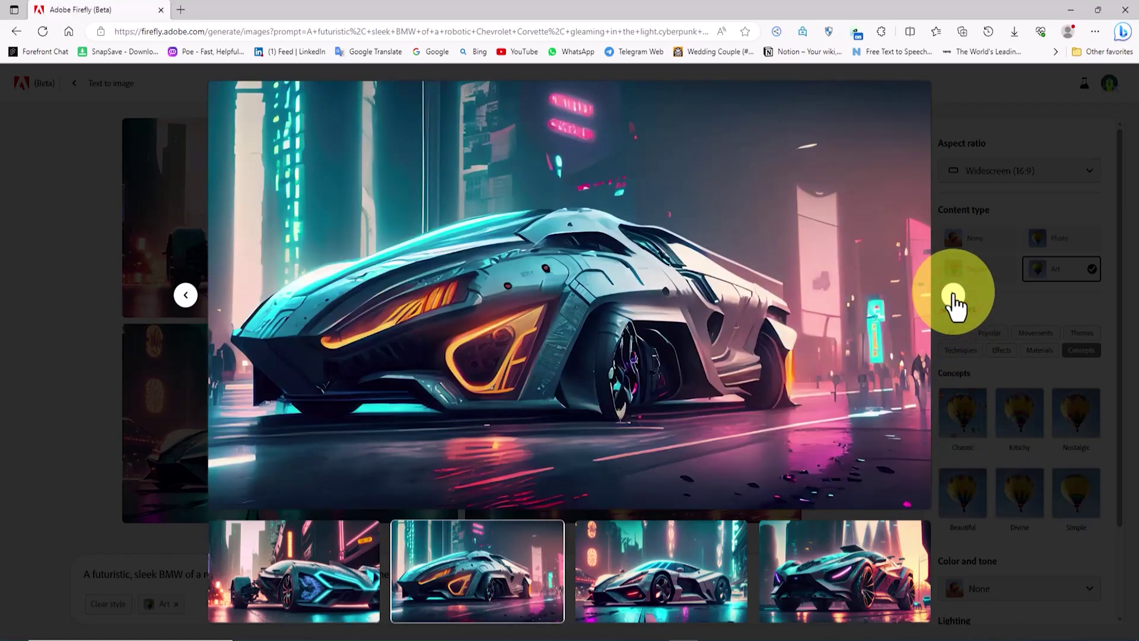
left_click(953, 295)
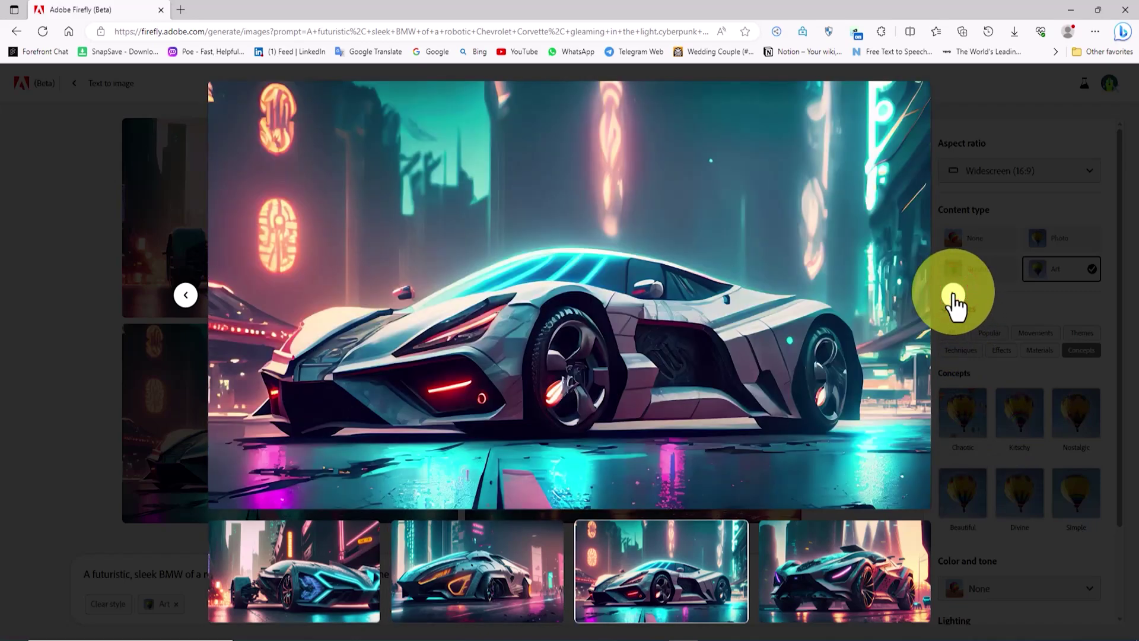
left_click(953, 295)
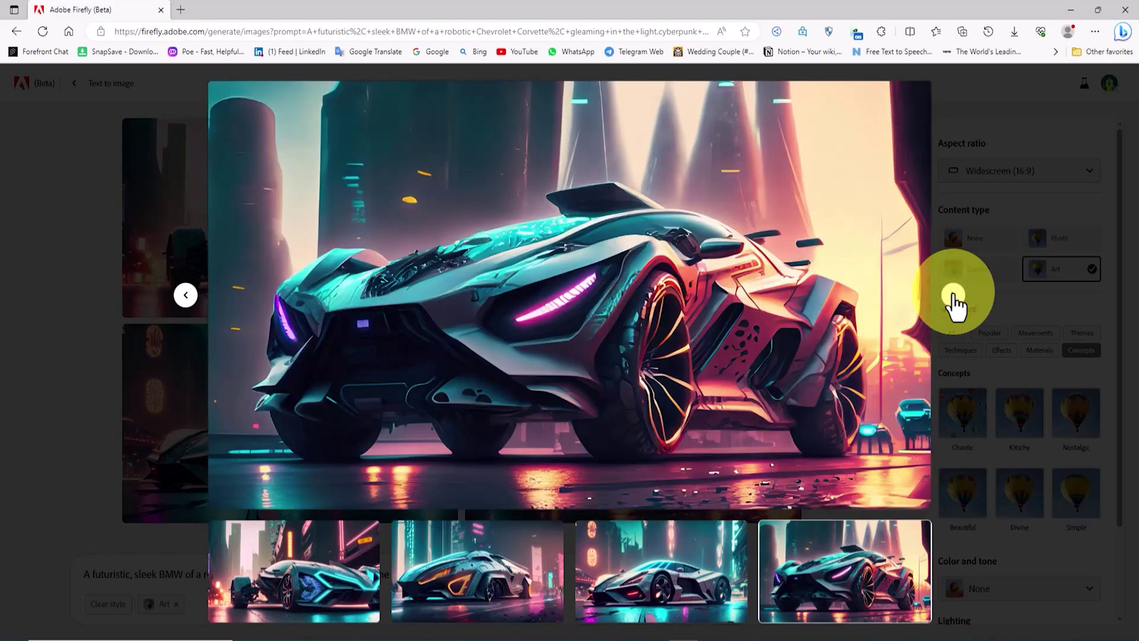
left_click(963, 193)
Add the Digital art and Science fiction styles to the car prompt.
left_click_drag(1120, 248, 1132, 313)
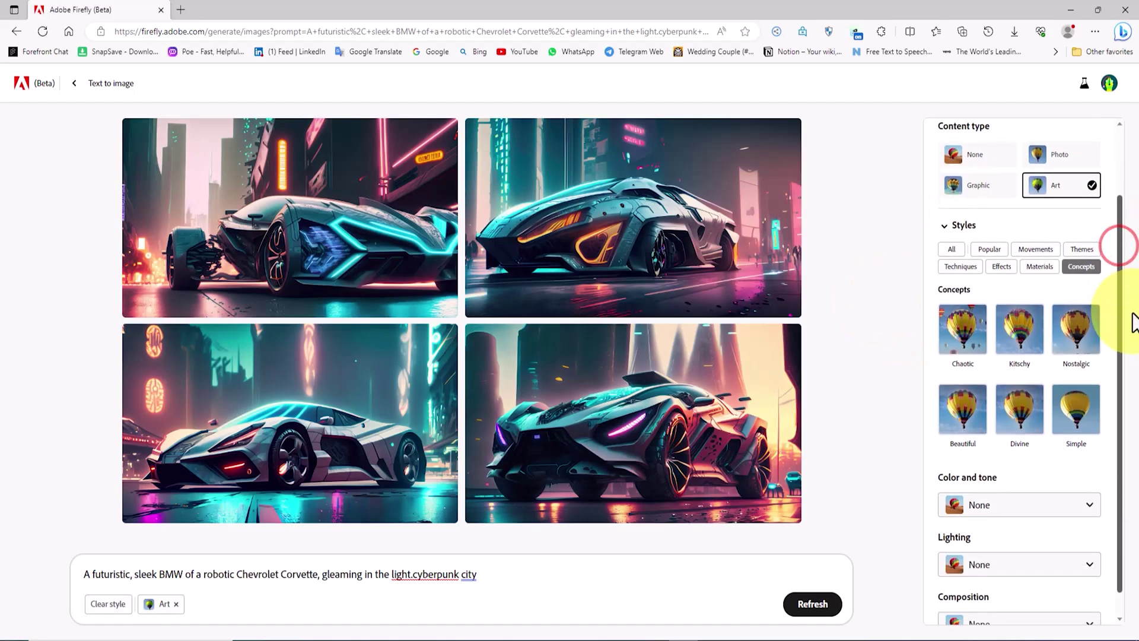
left_click(990, 248)
left_click(964, 346)
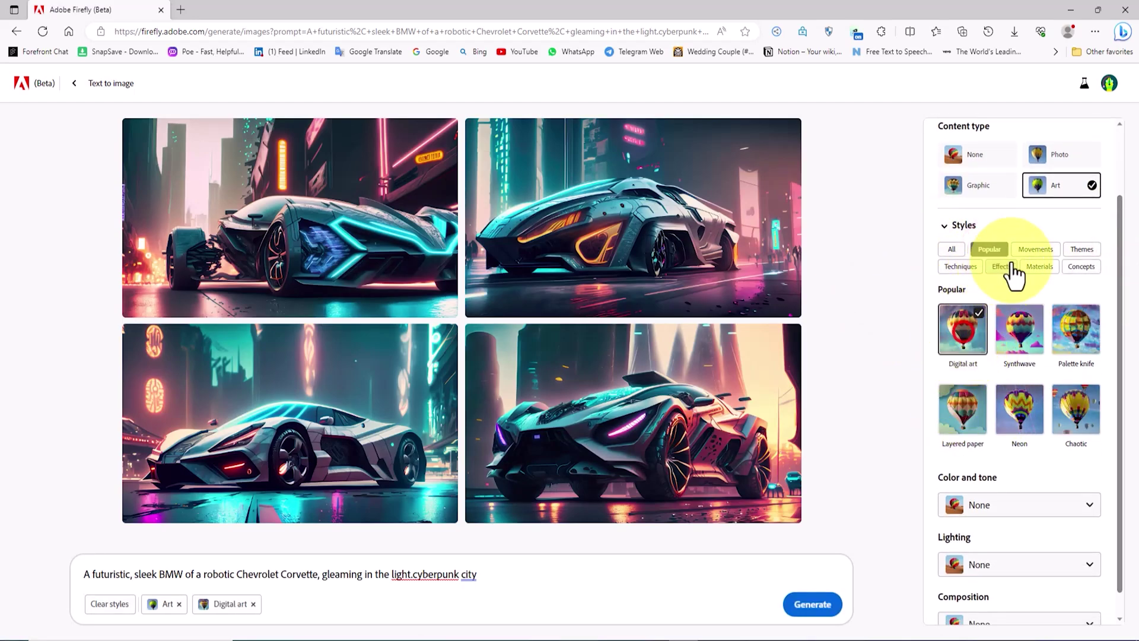
left_click(1032, 250)
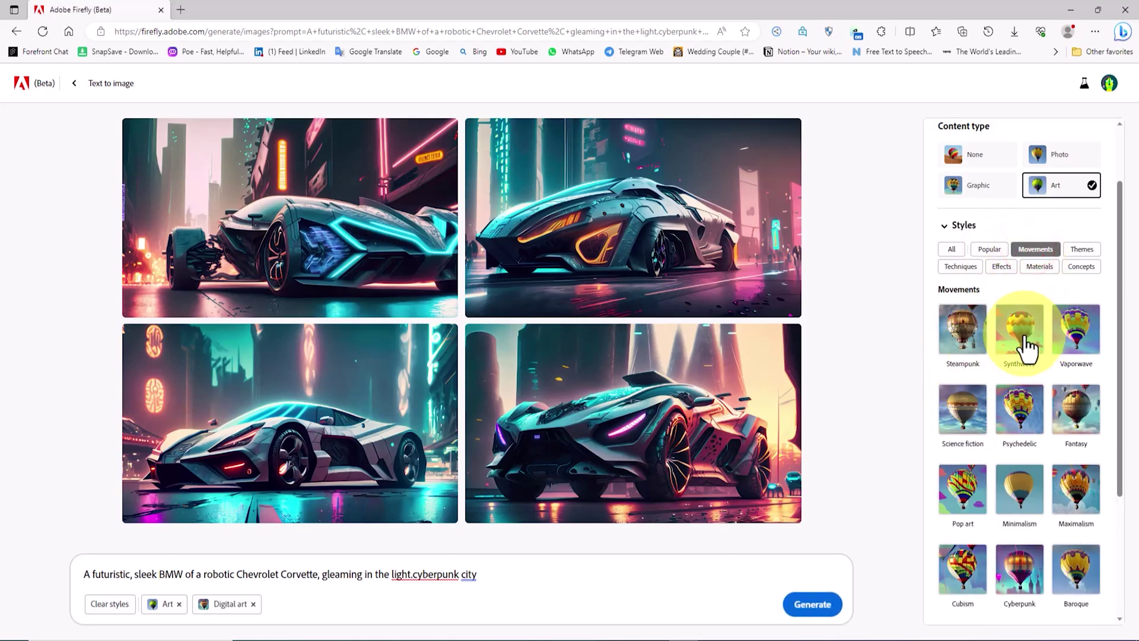
left_click(959, 420)
Add the Beautiful concept style and switch the content type to Graphic.
left_click(1093, 247)
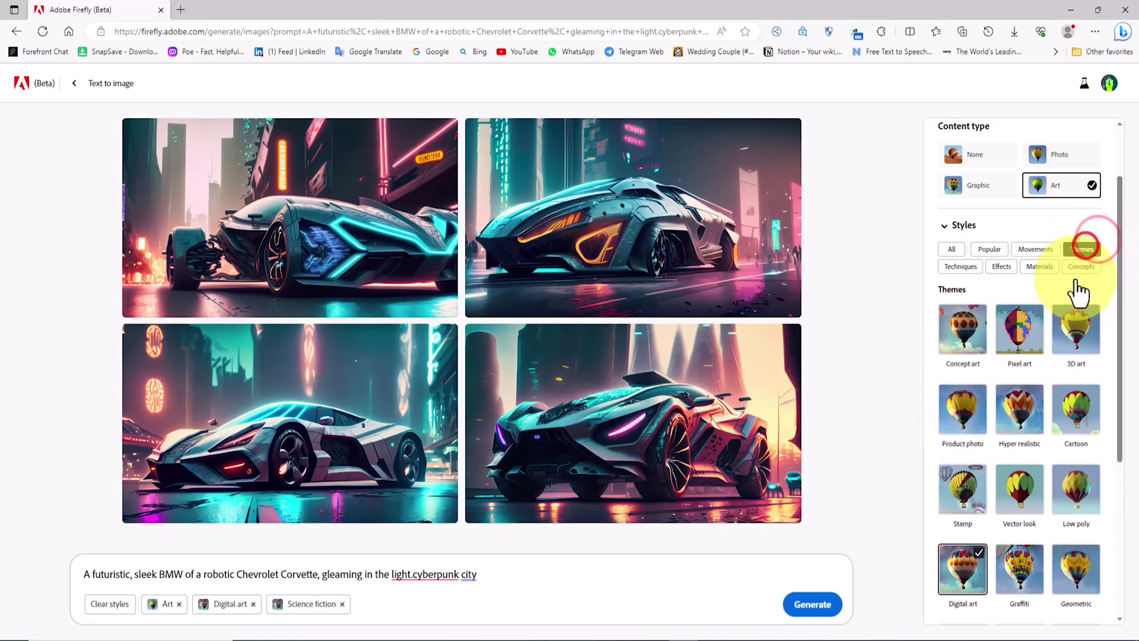
left_click(974, 271)
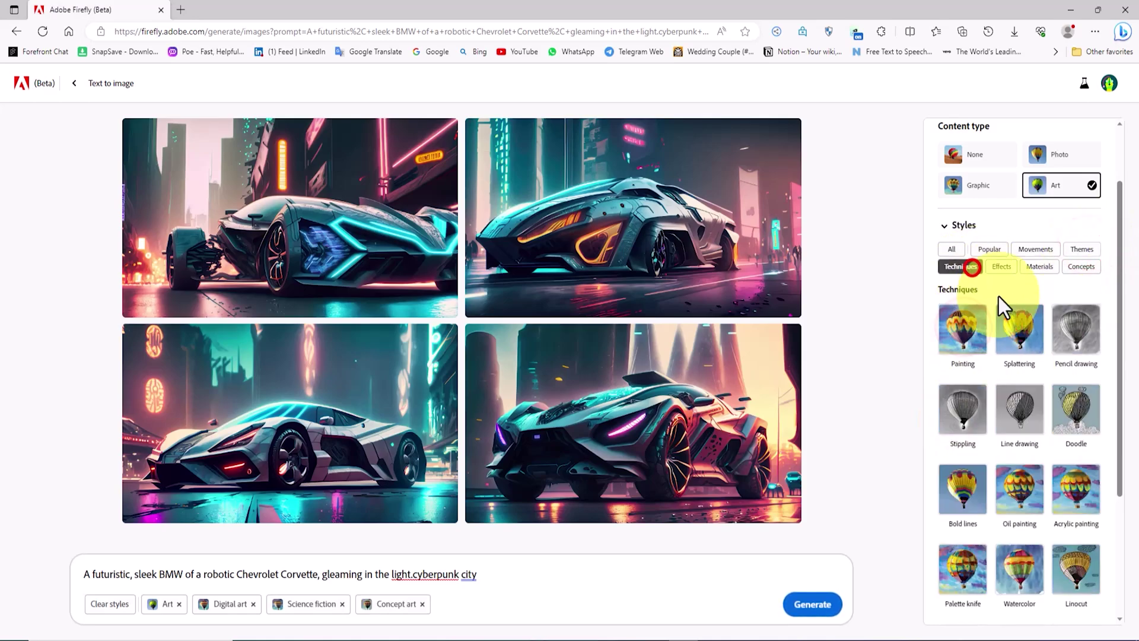
scroll(985, 483, "down", 1)
scroll(987, 491, "down", 1)
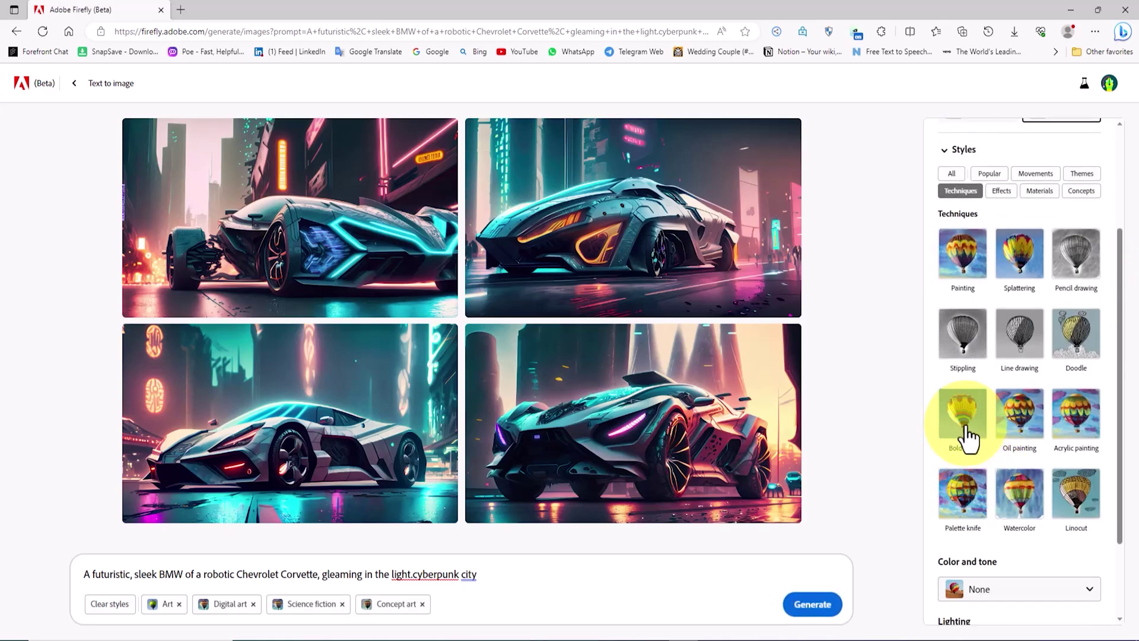
left_click(1000, 191)
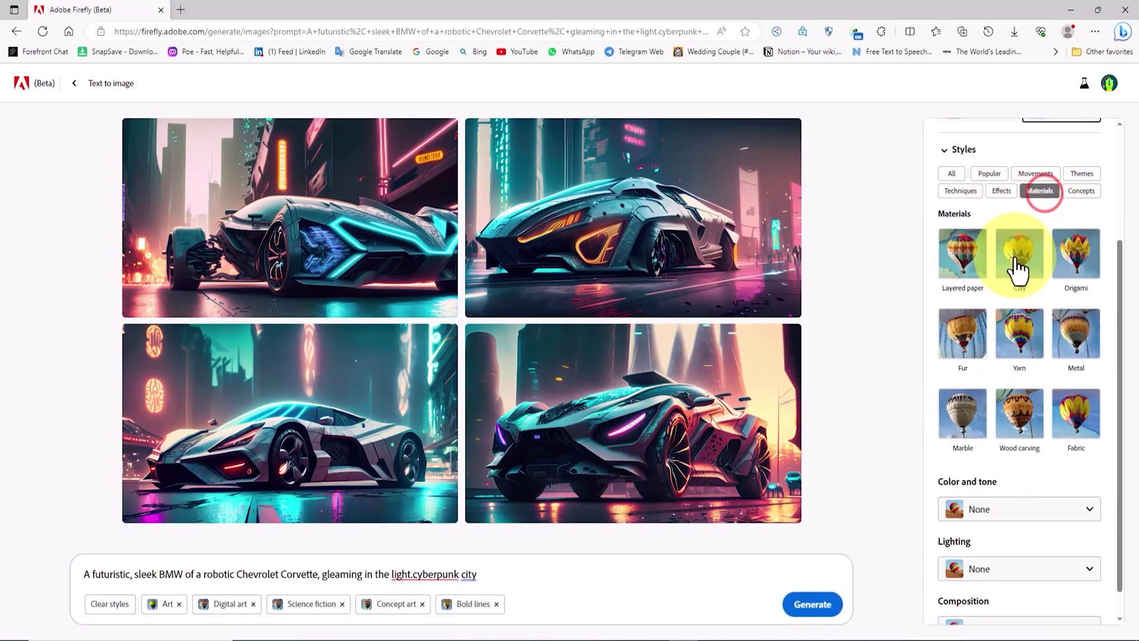
left_click(1082, 191)
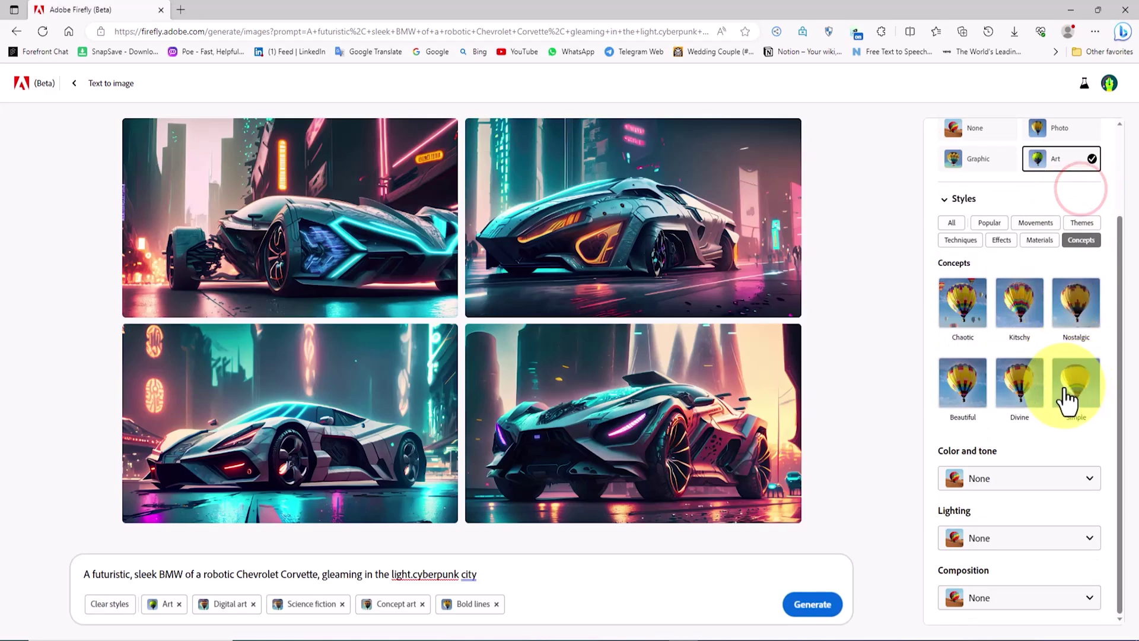
left_click(977, 402)
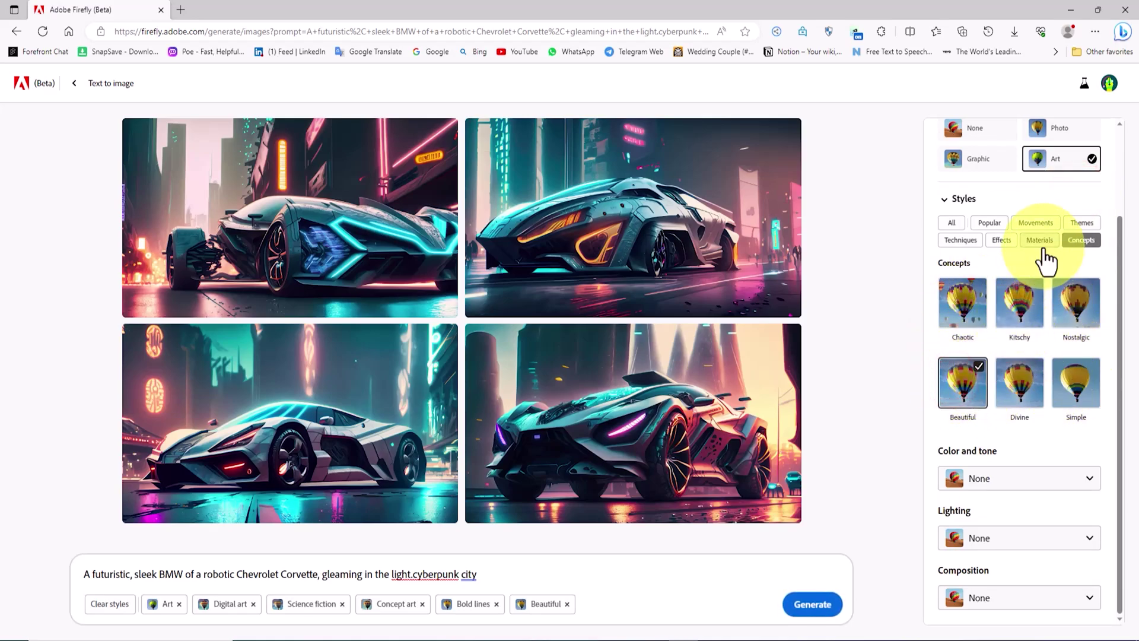
scroll(1027, 259, "up", 2)
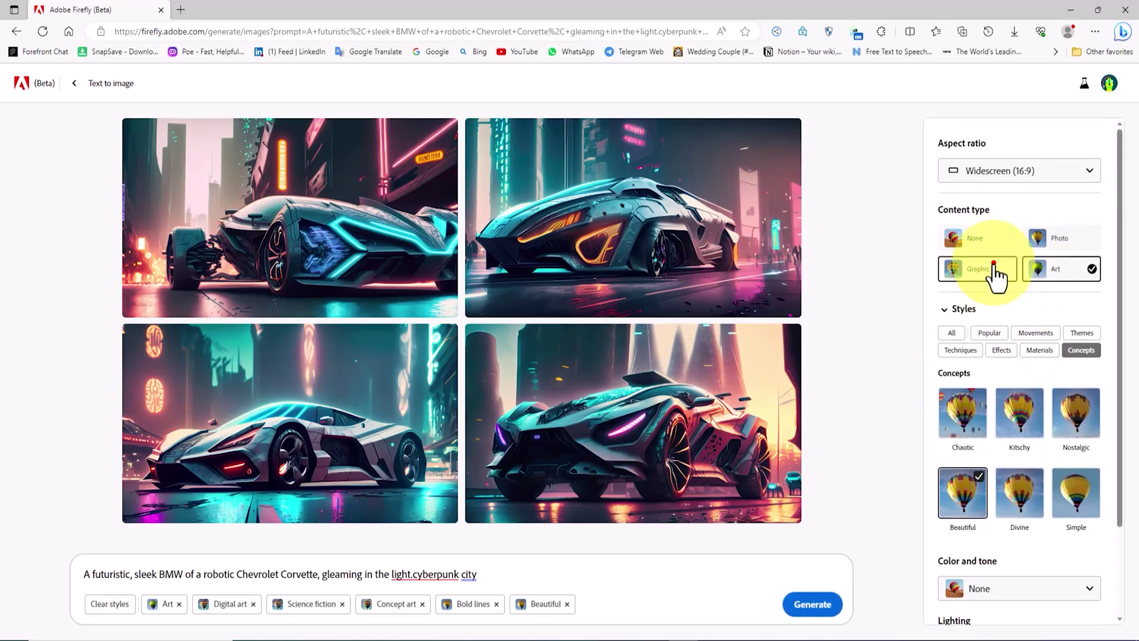
left_click(994, 266)
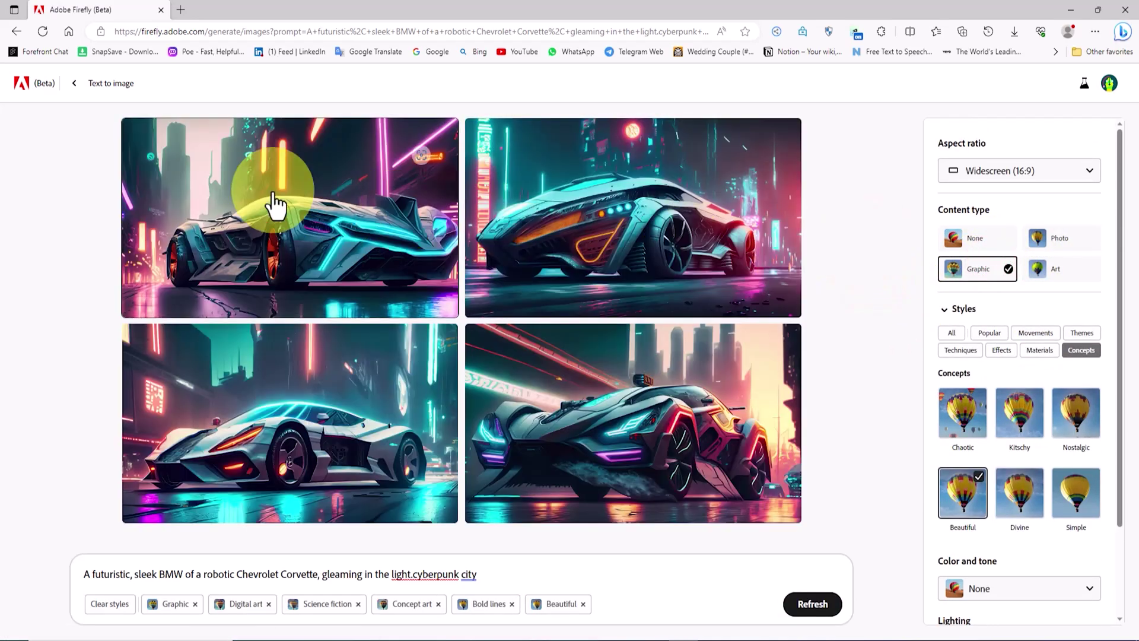
left_click(312, 230)
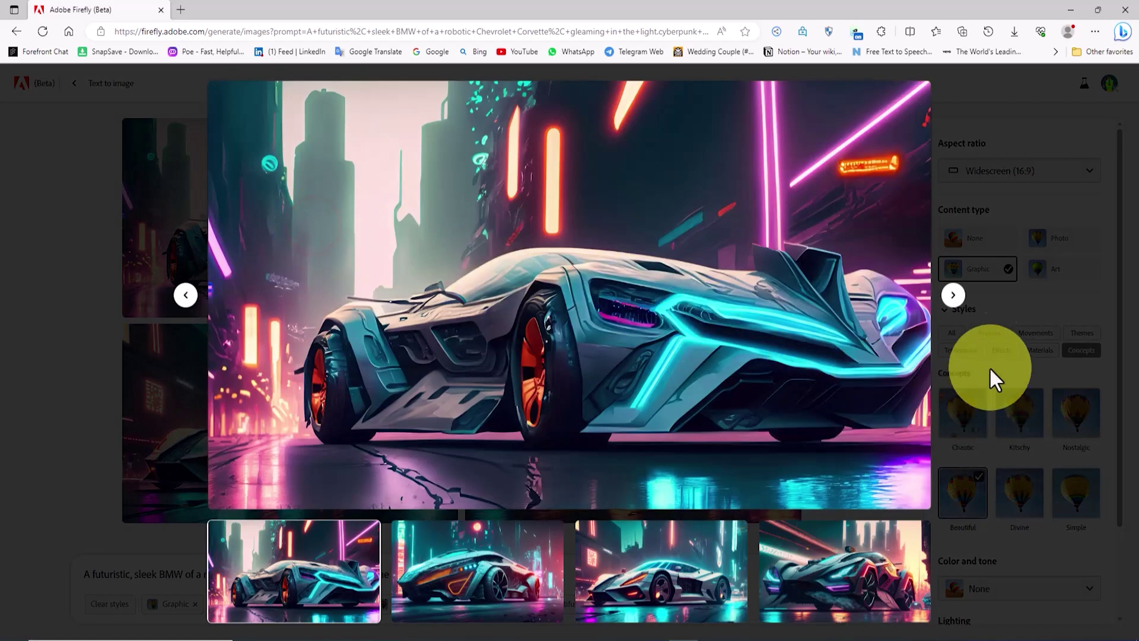
left_click(953, 295)
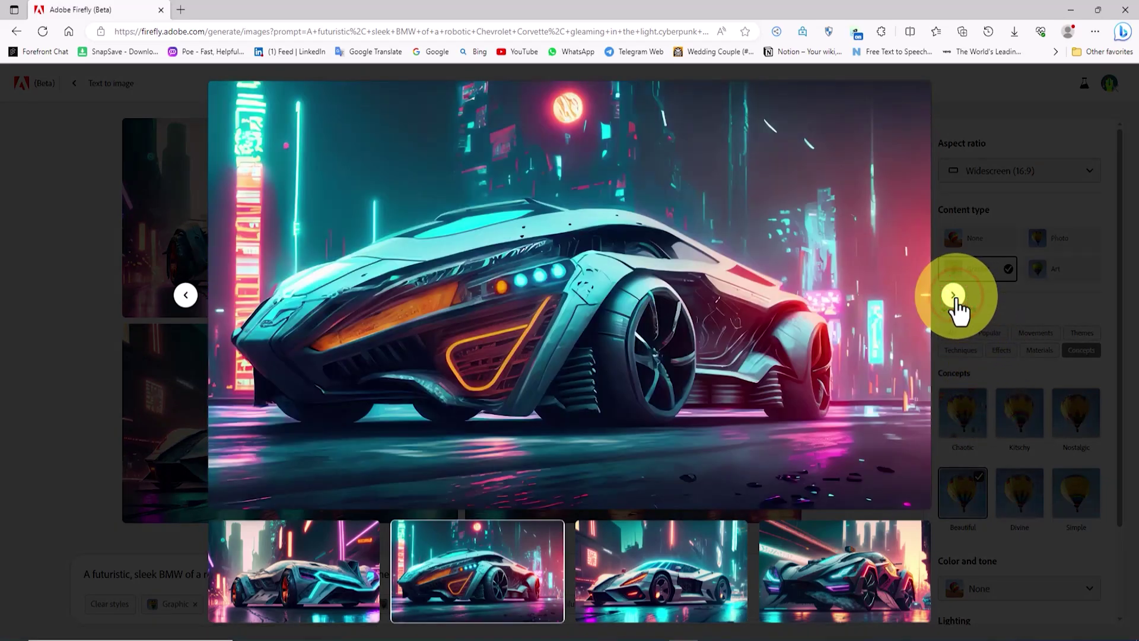
left_click(953, 295)
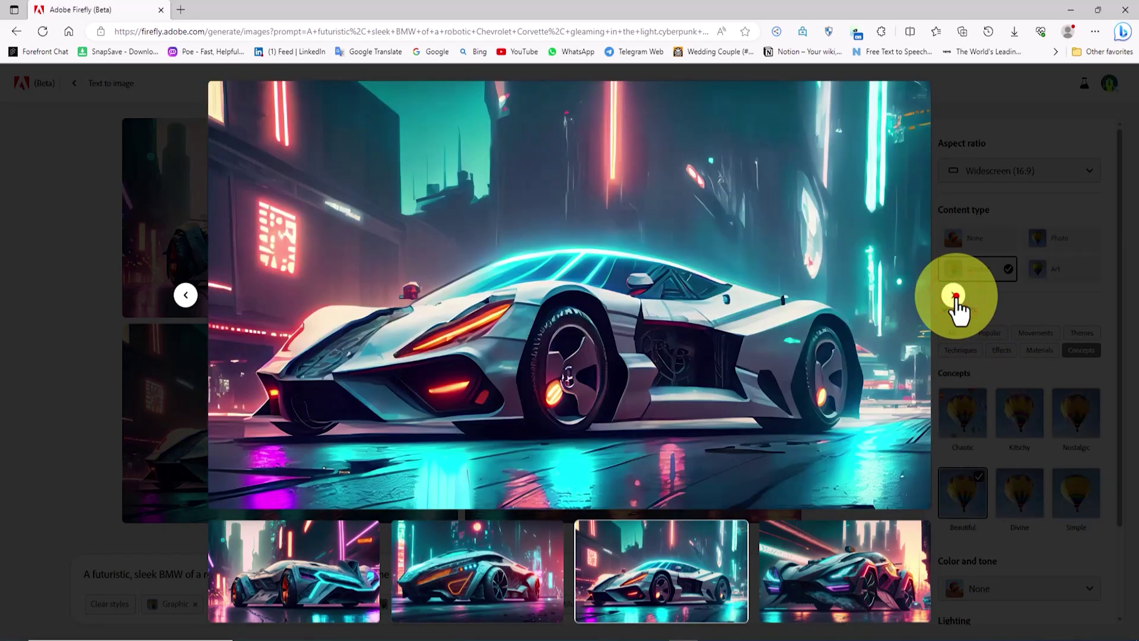
left_click(953, 295)
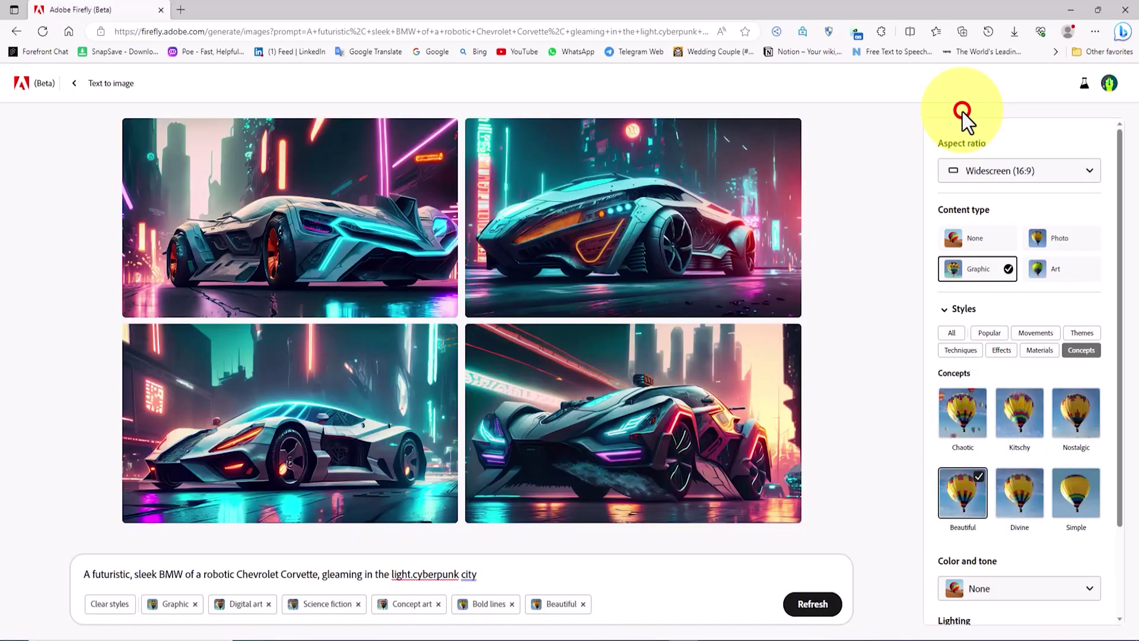
left_click(962, 111)
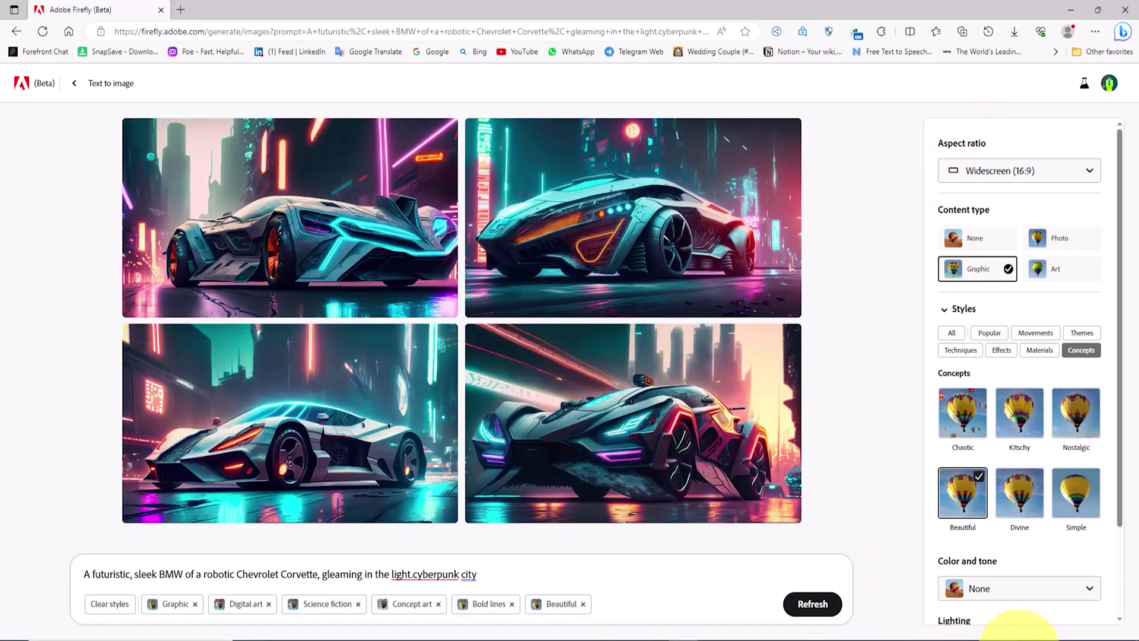
left_click(1009, 632)
mouse_move(414, 188)
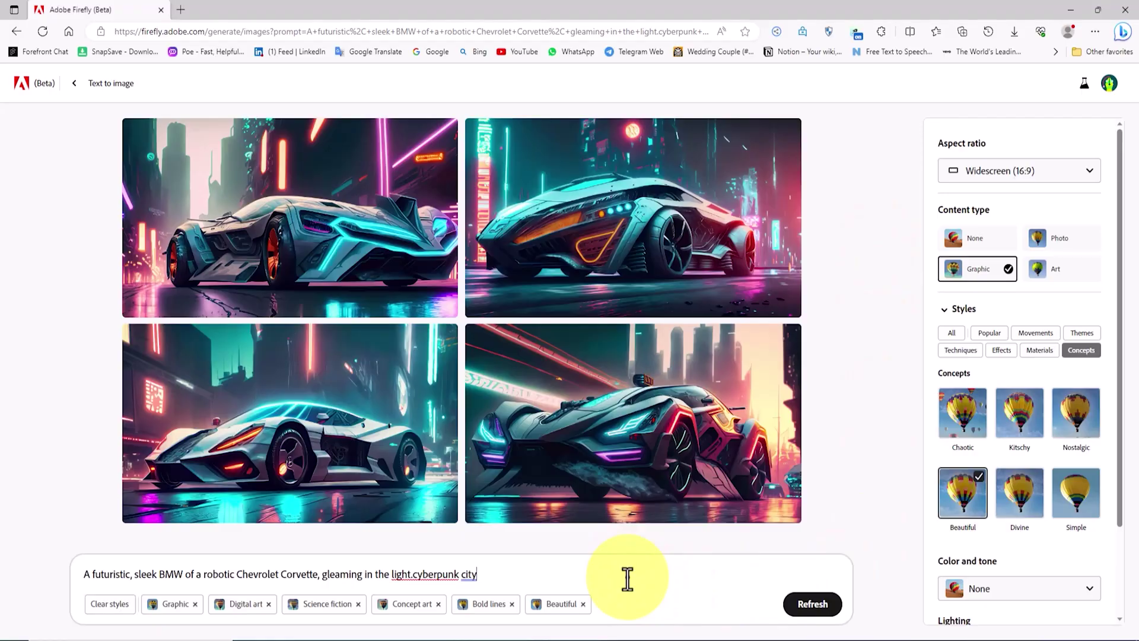
Swap in the Call of Duty Warzone character prompt, clear all styles, and generate as Graphic.
triple_click(628, 576)
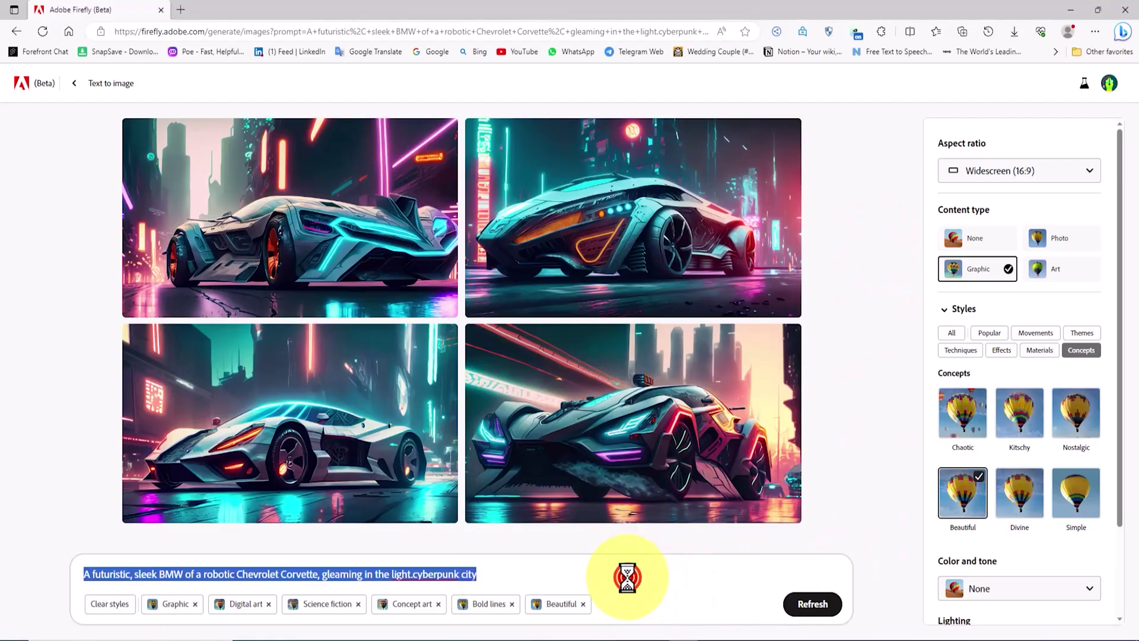
key("BackSpace")
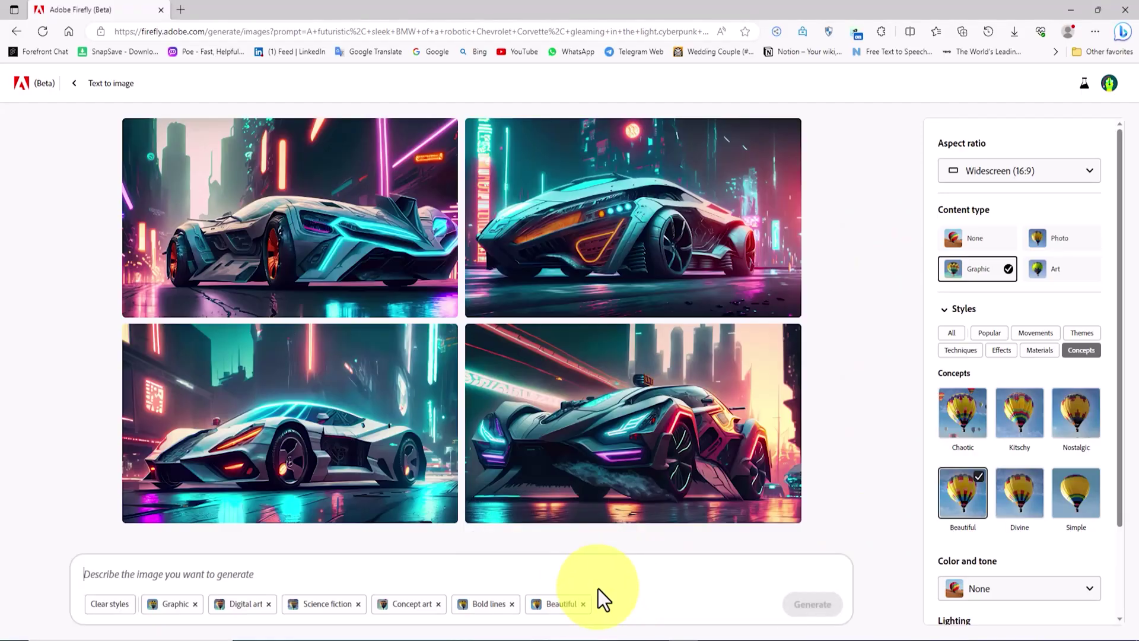
left_click(117, 604)
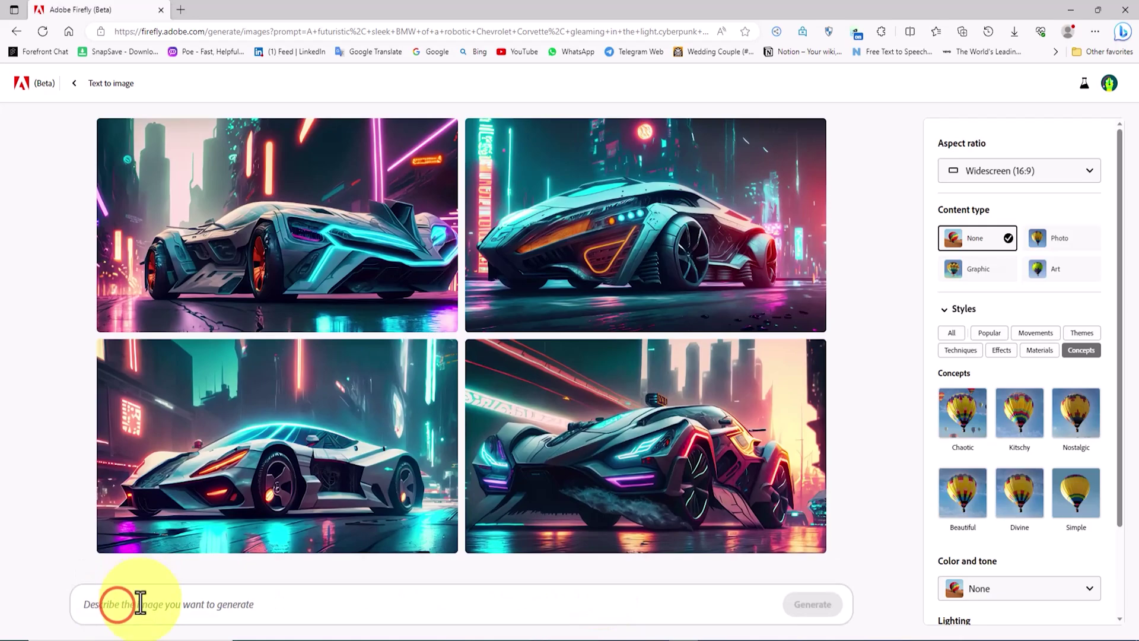
right_click(142, 604)
left_click(176, 480)
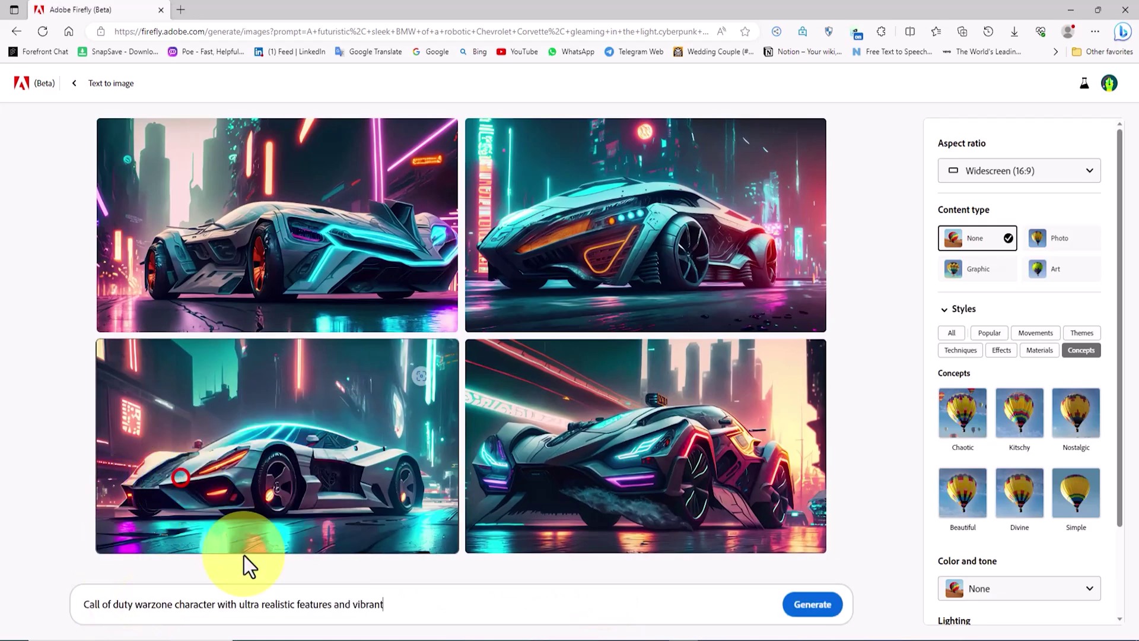
left_click(990, 270)
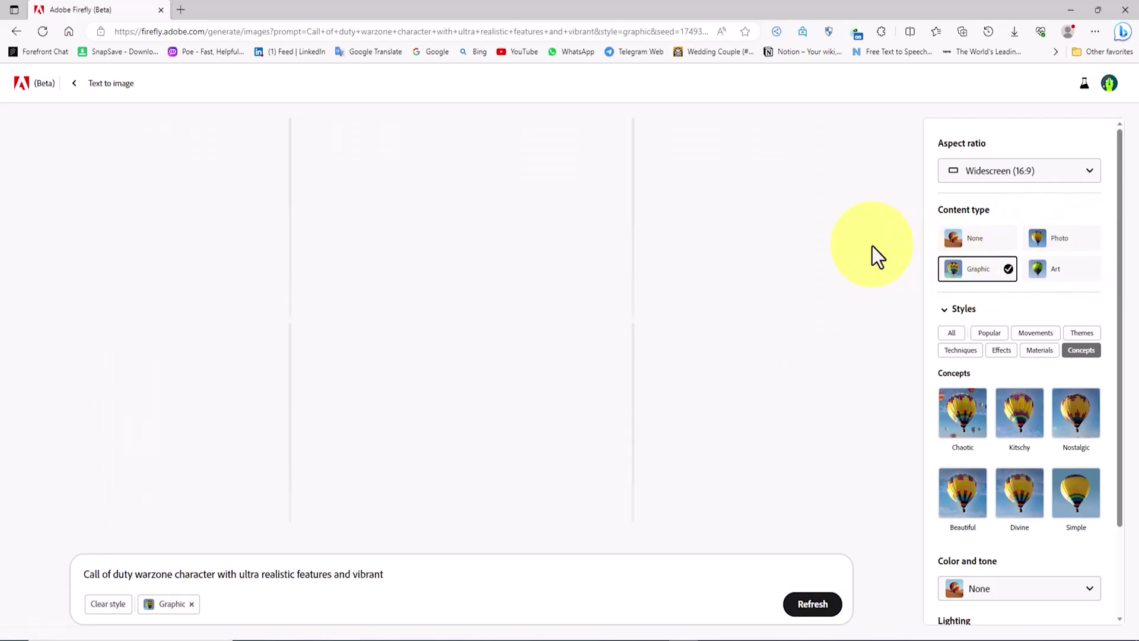
Preview all four Warzone soldier images full size, then close the viewer.
left_click(343, 169)
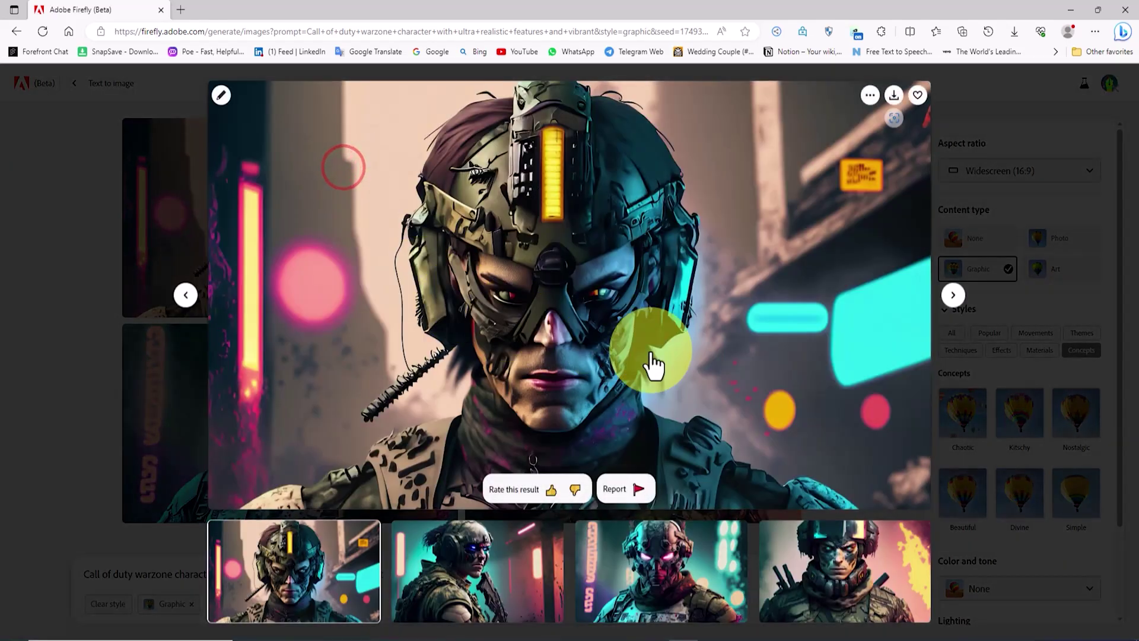
left_click(953, 295)
left_click(953, 295)
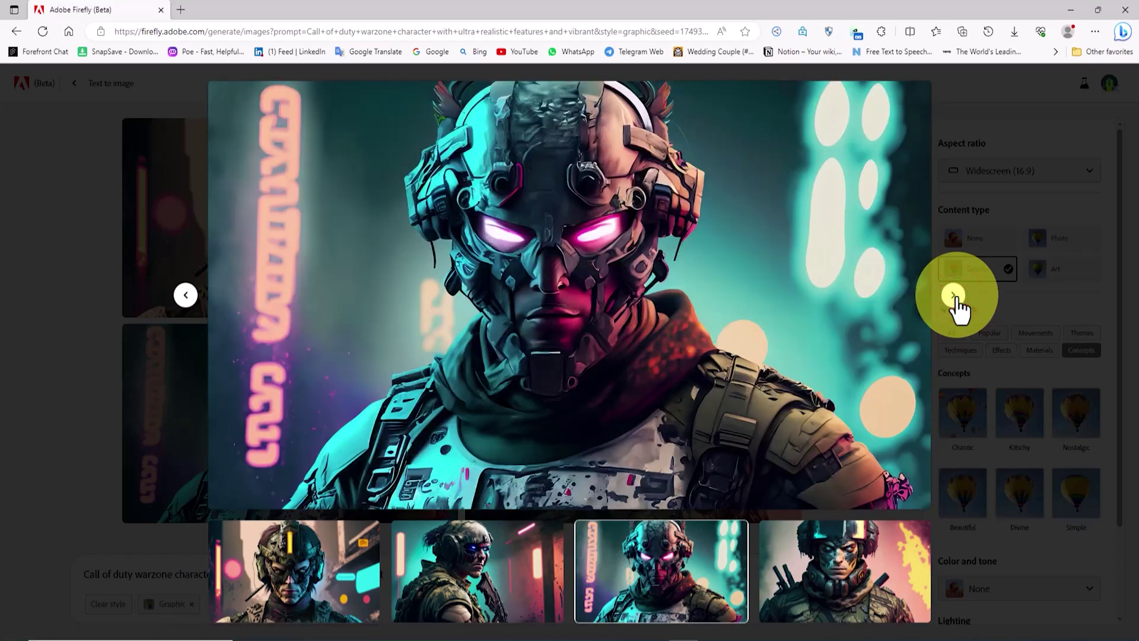
left_click(953, 295)
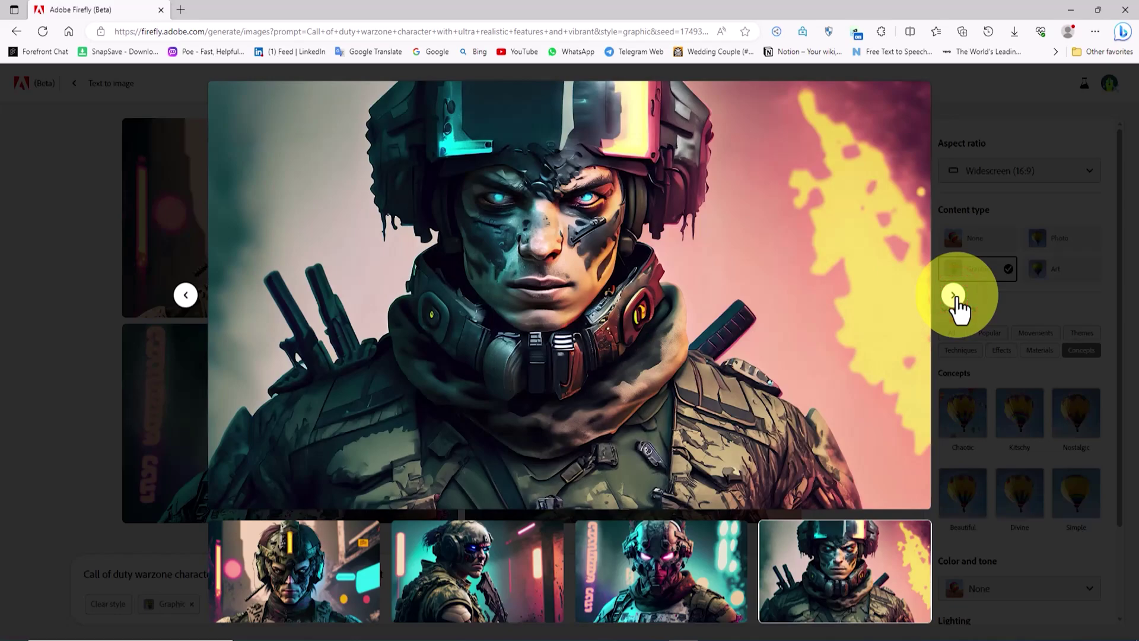
left_click(991, 204)
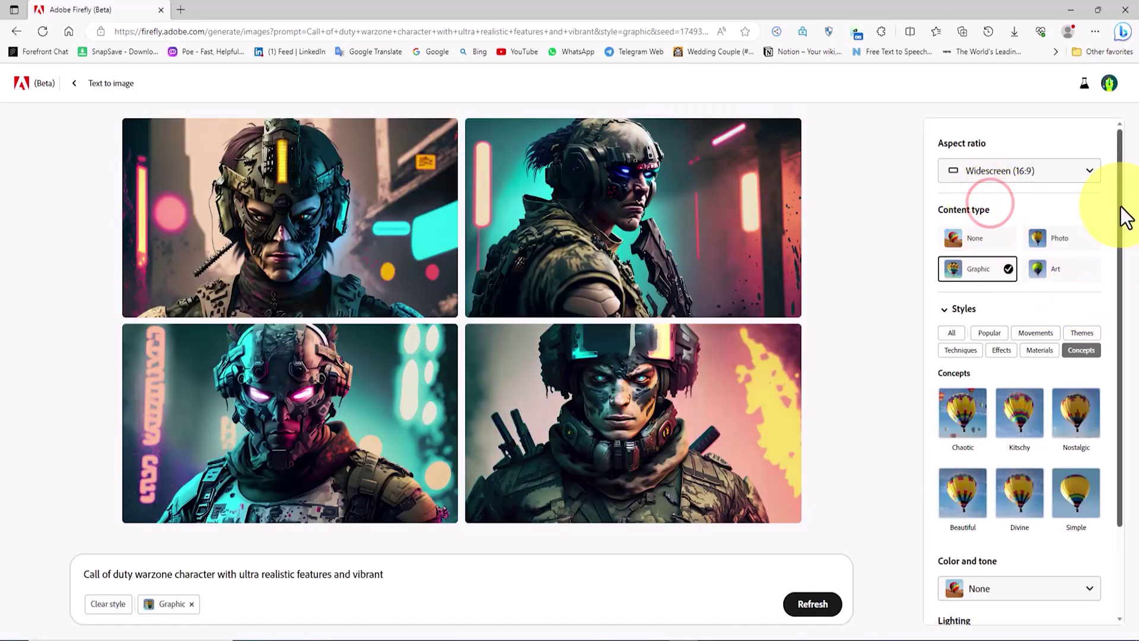
Add the Digital art, Science fiction, 3D art and Concept art styles.
left_click(987, 333)
left_click(963, 415)
left_click(1040, 333)
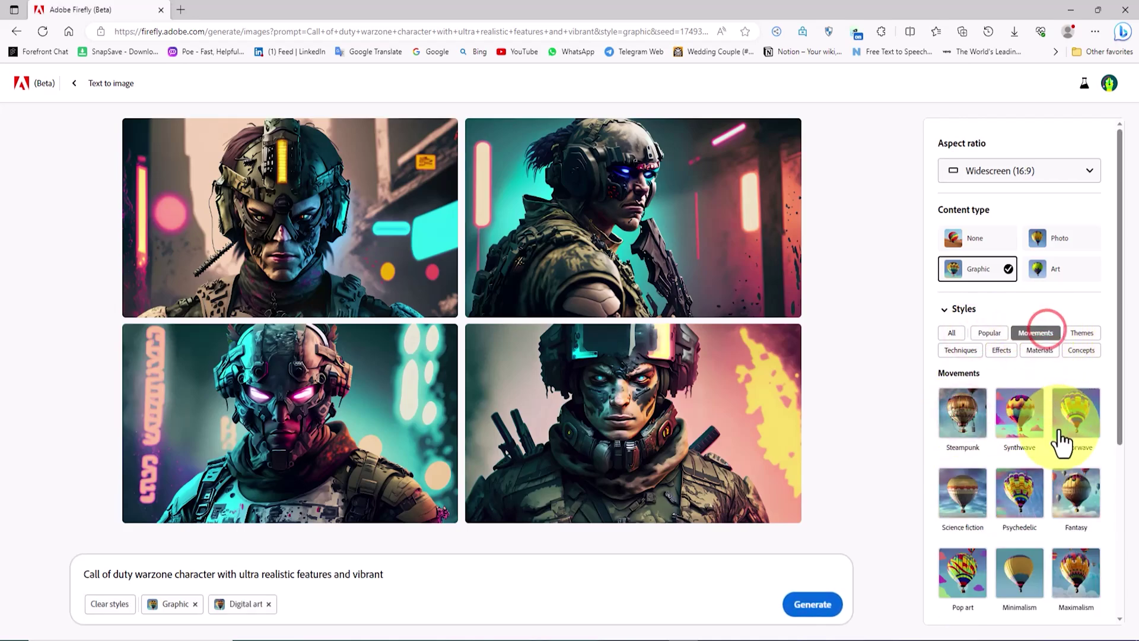
scroll(991, 433, "down", 3)
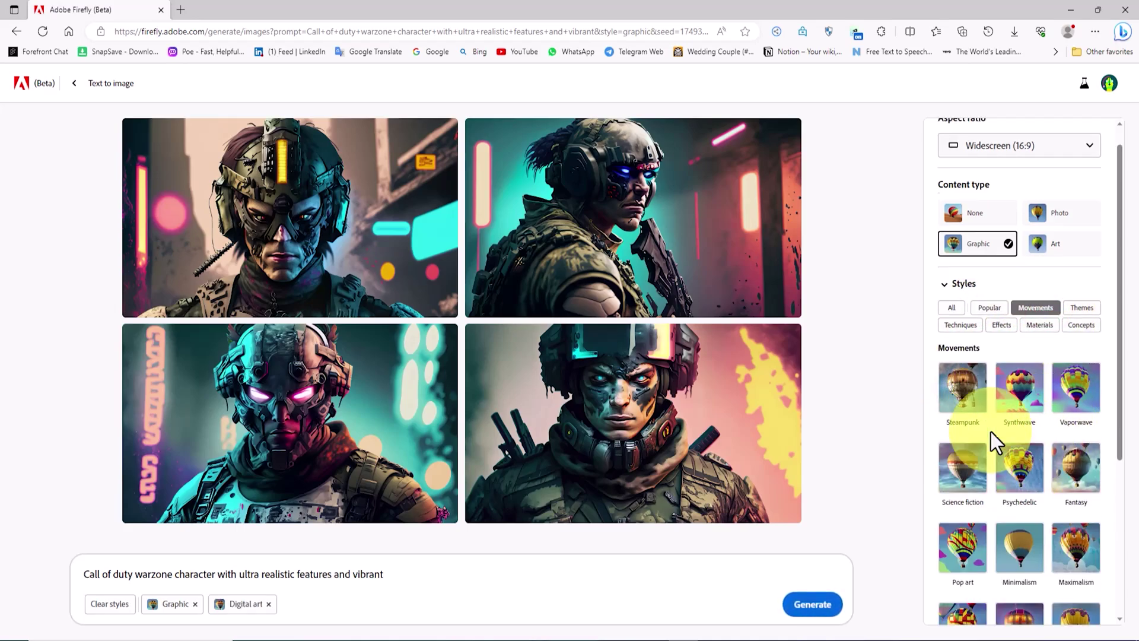
left_click(952, 343)
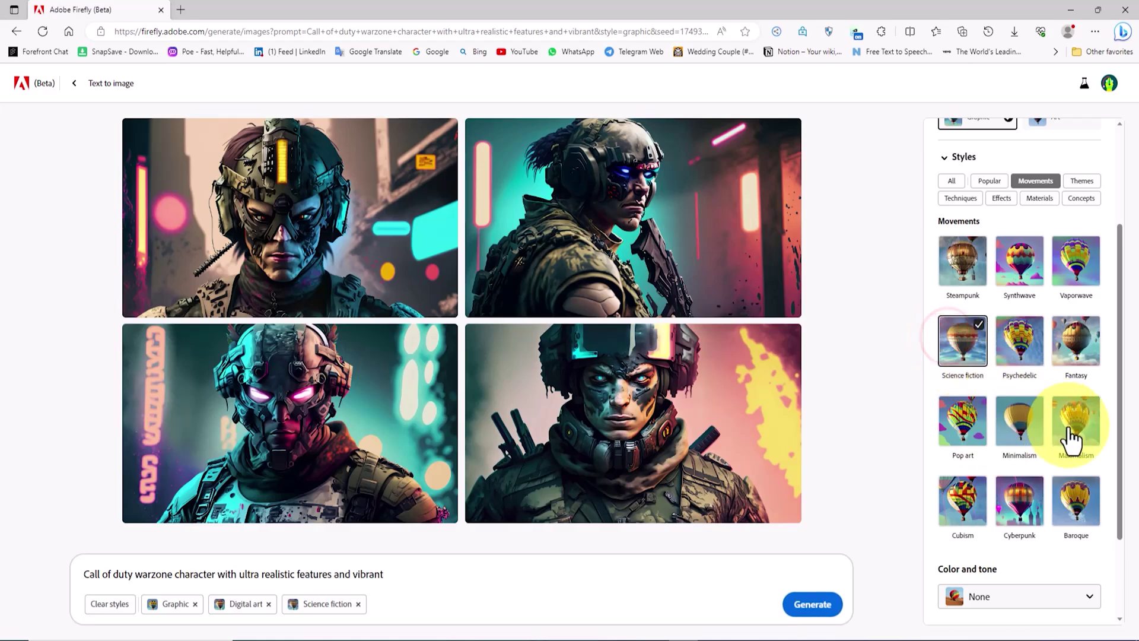
scroll(1112, 369, "up", 3)
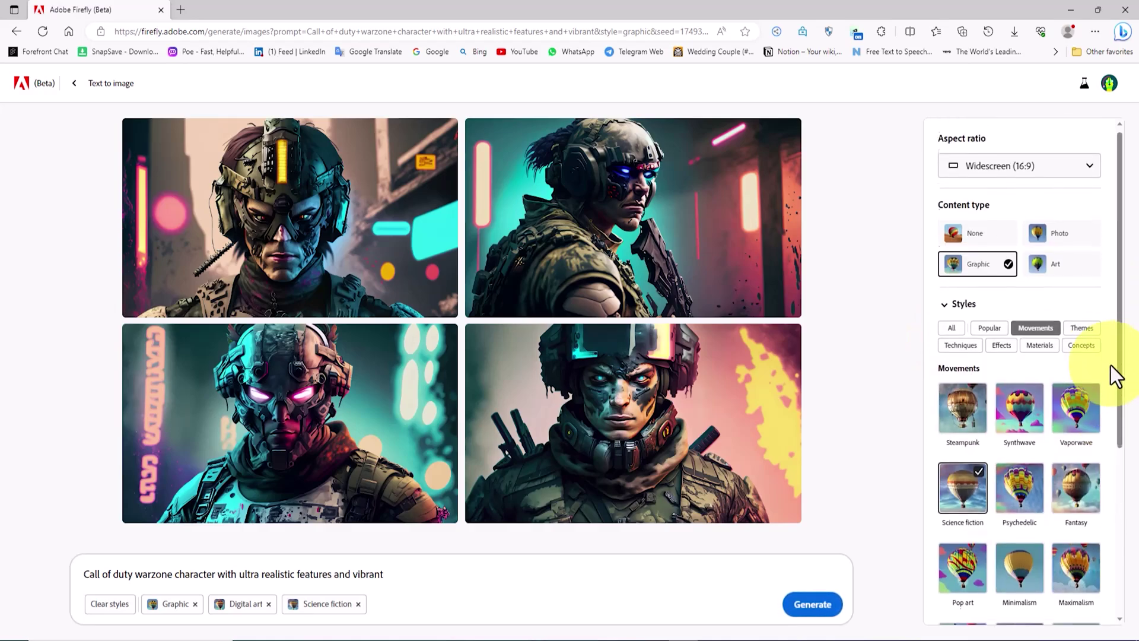
left_click(1080, 334)
scroll(1095, 410, "down", 3)
left_click(1078, 265)
left_click(975, 285)
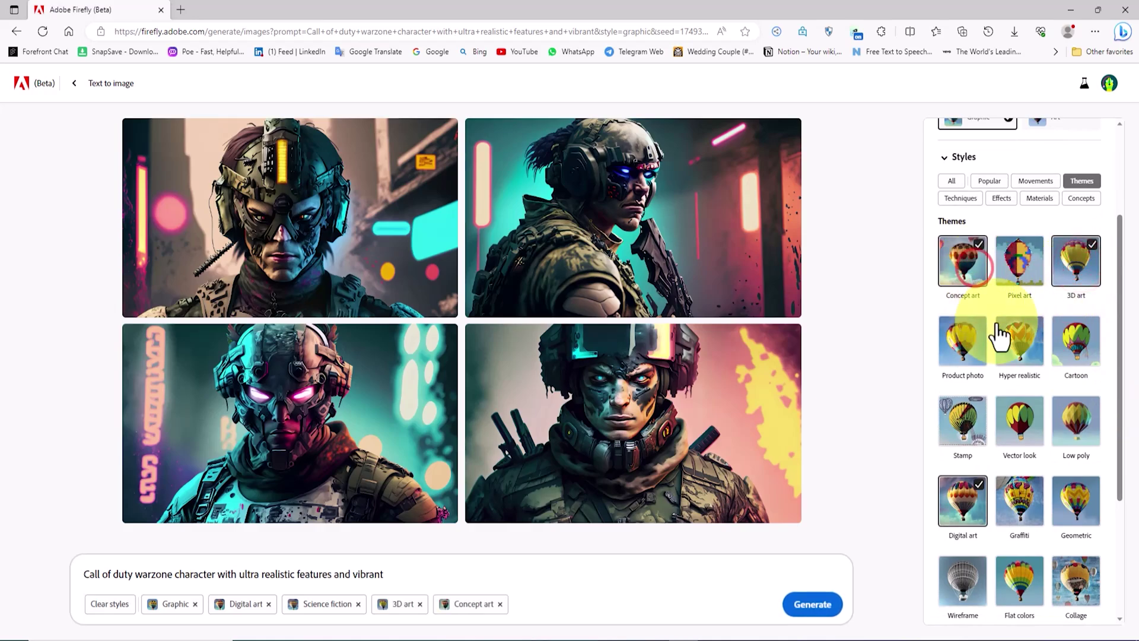
Add the Bold lines technique and Bokeh effect styles.
scroll(988, 309, "up", 2)
left_click(965, 276)
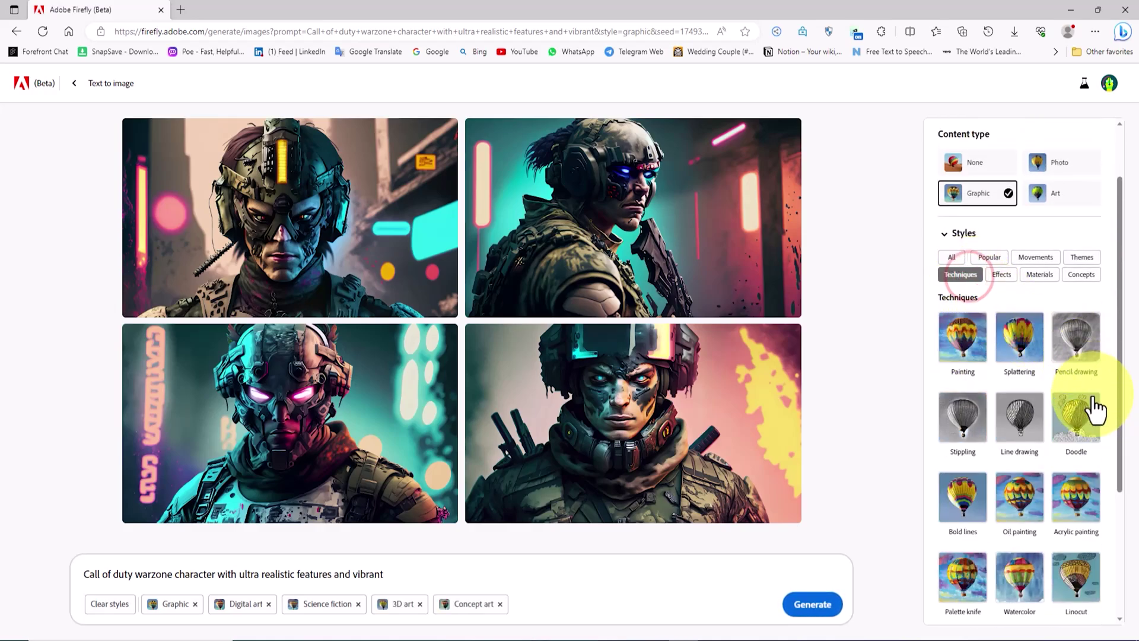
scroll(1076, 408, "down", 4)
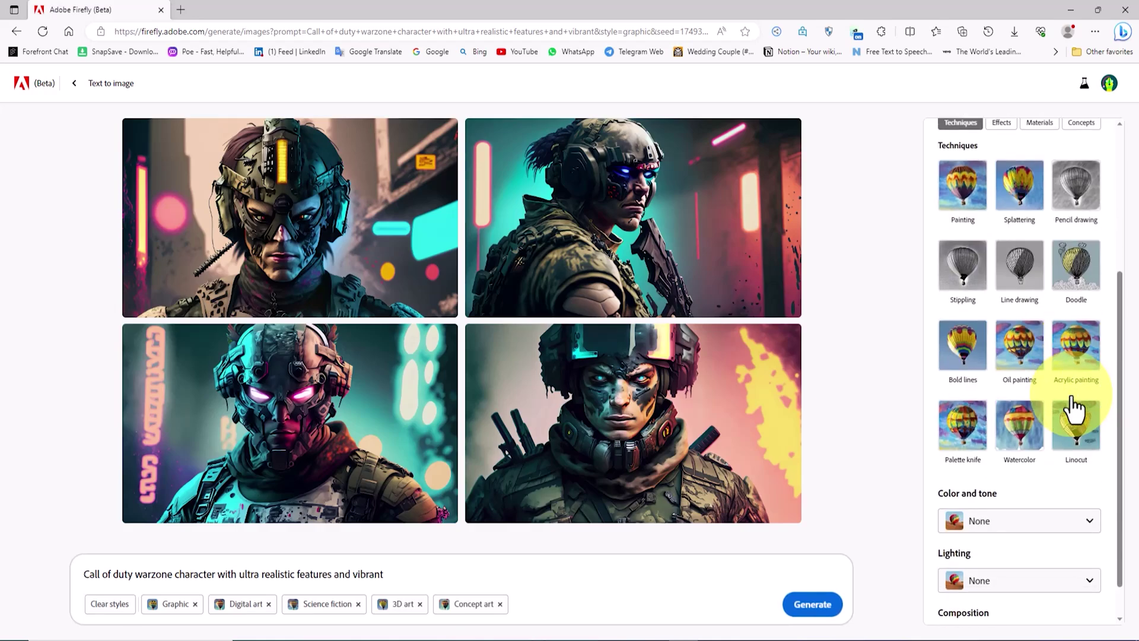
left_click(963, 350)
scroll(1027, 332, "up", 4)
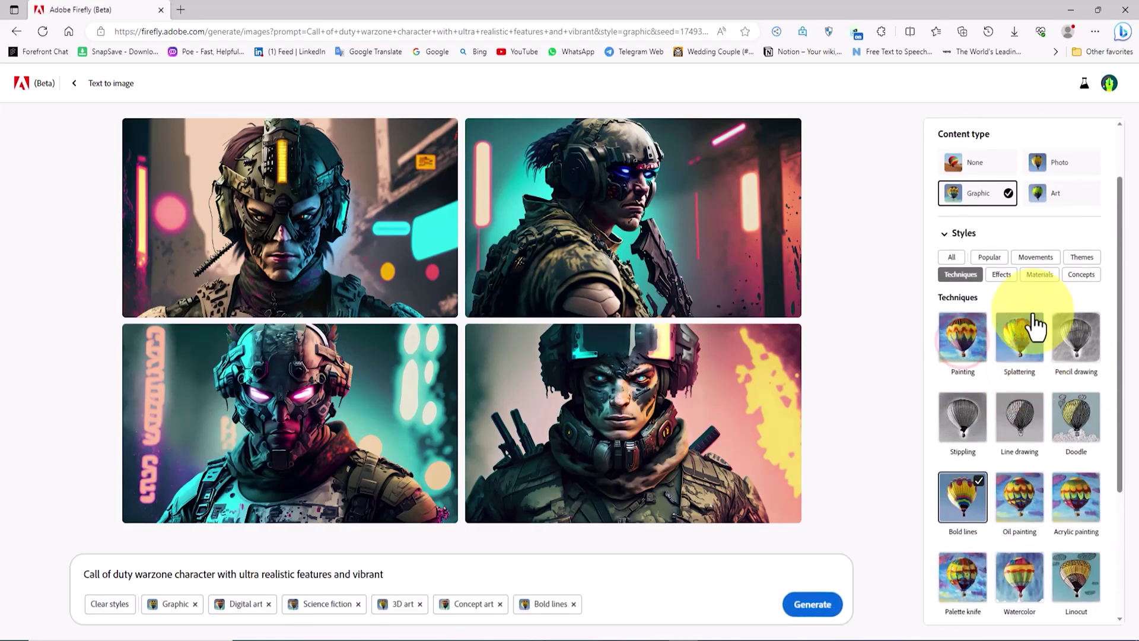
left_click(1002, 274)
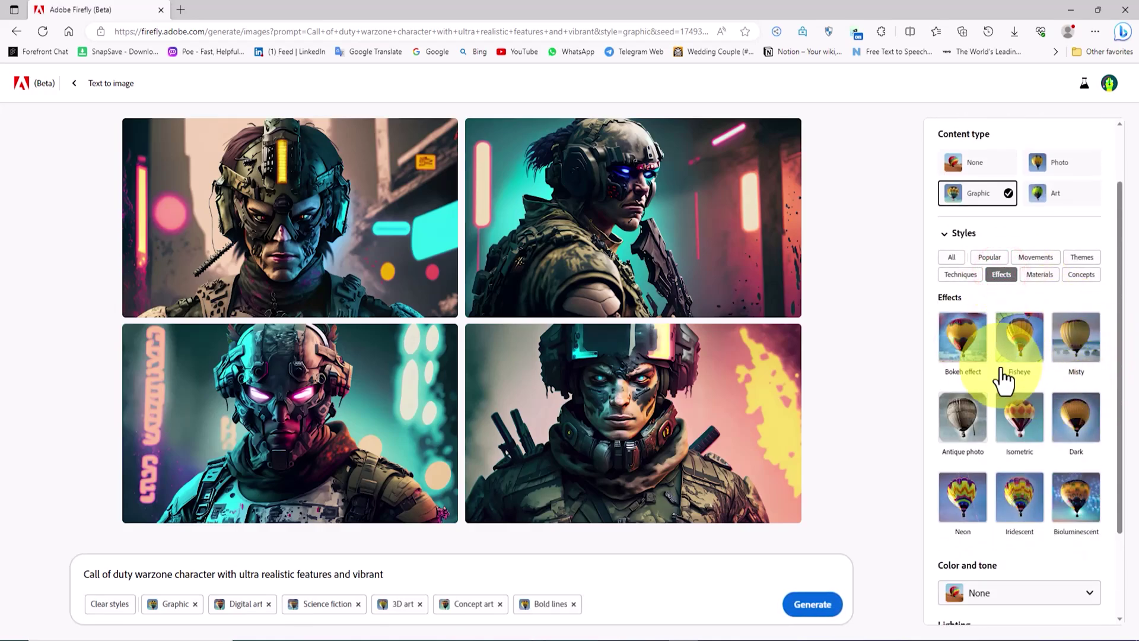
left_click(969, 349)
Add the Metal and Beautiful styles and generate new Warzone images.
left_click(1040, 275)
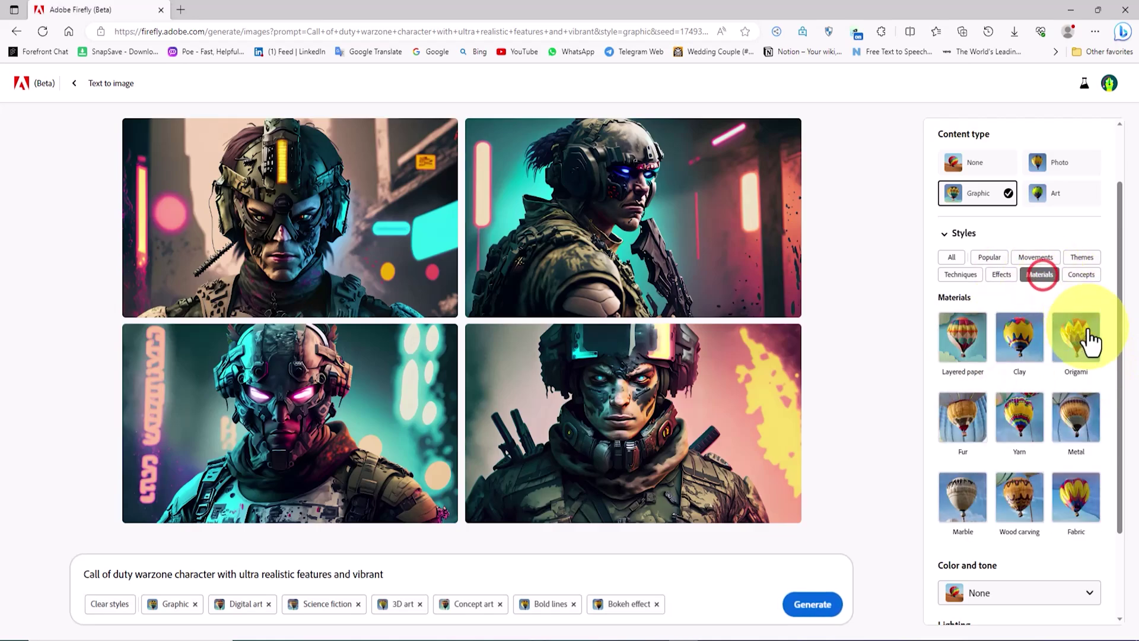
scroll(1026, 469, "down", 3)
scroll(1028, 394, "up", 1)
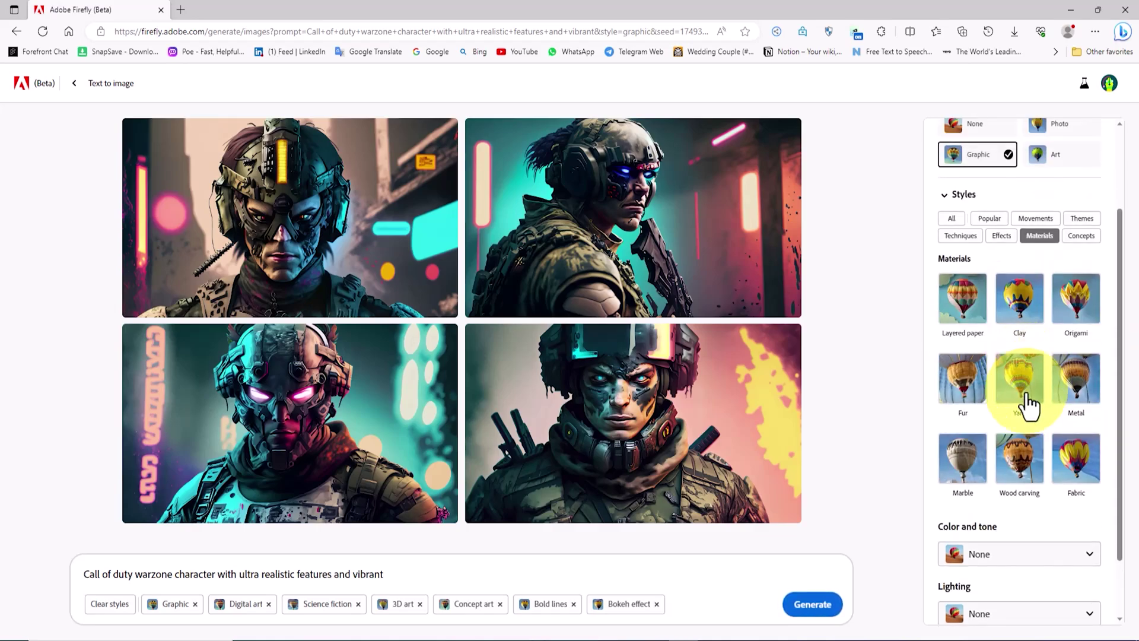
left_click(1080, 392)
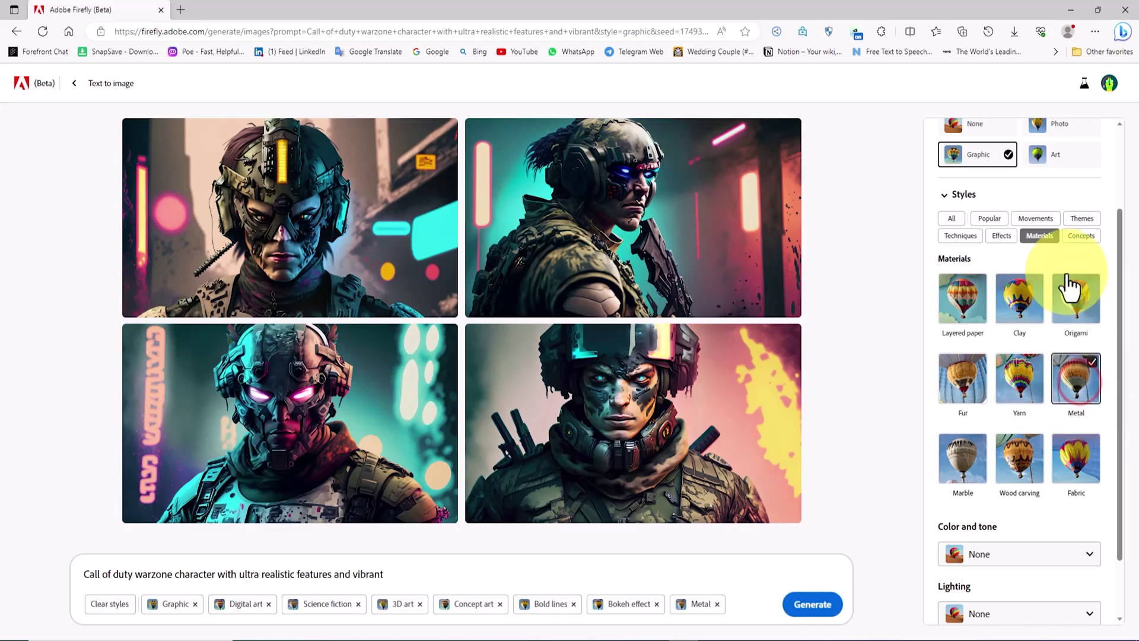
left_click(1081, 237)
left_click(958, 380)
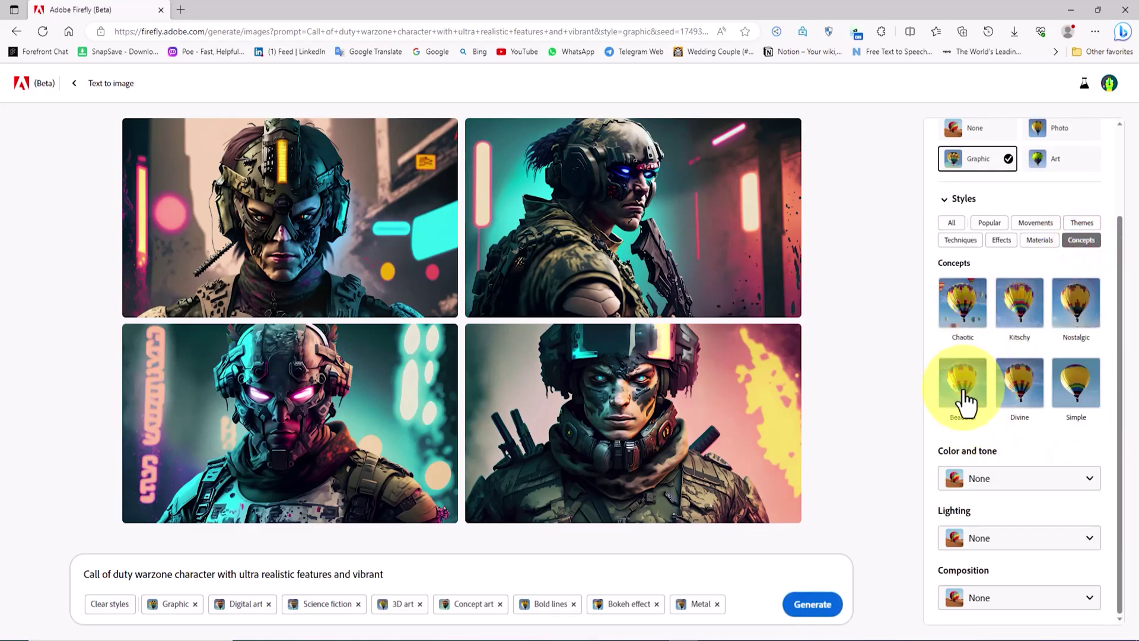
scroll(969, 386, "up", 2)
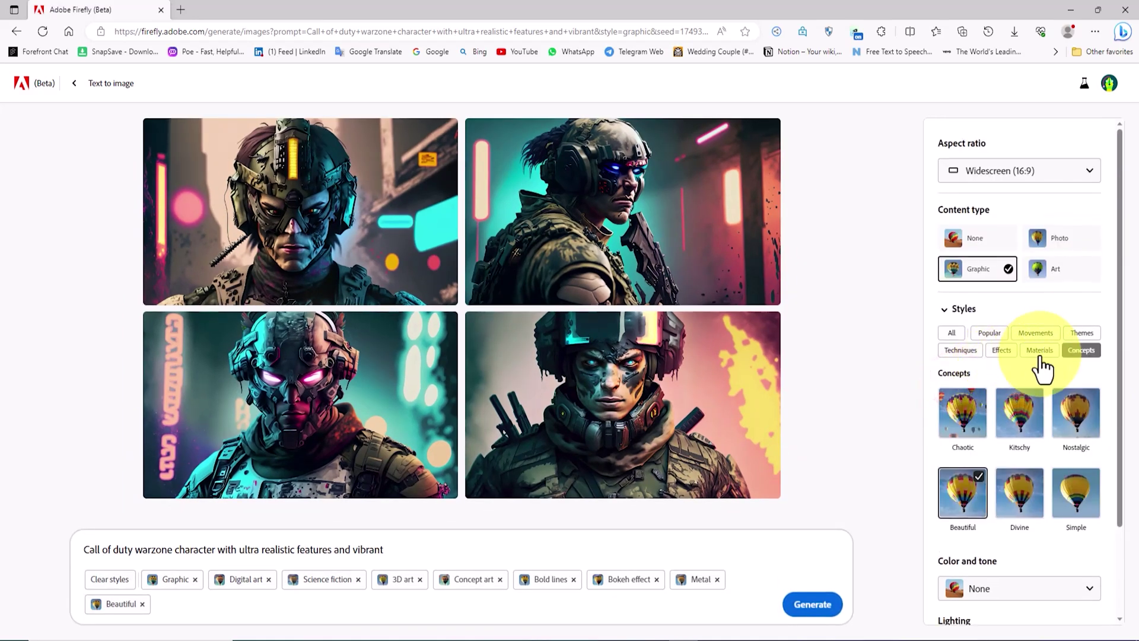
left_click(824, 606)
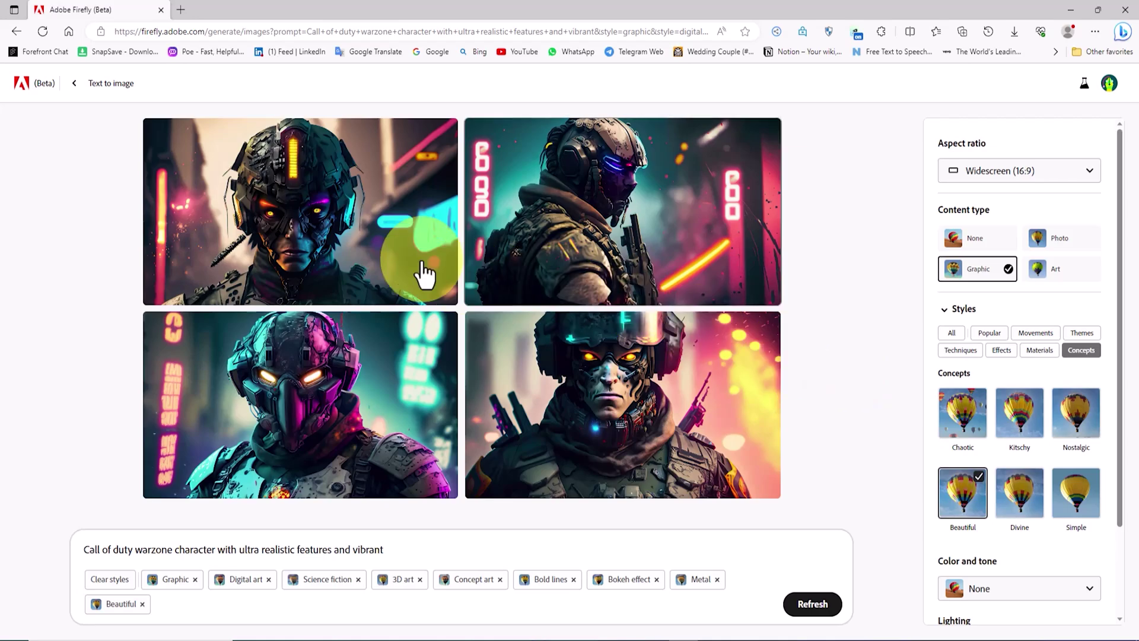
Preview all four restyled Warzone soldier images full size, then close the viewer.
left_click(387, 255)
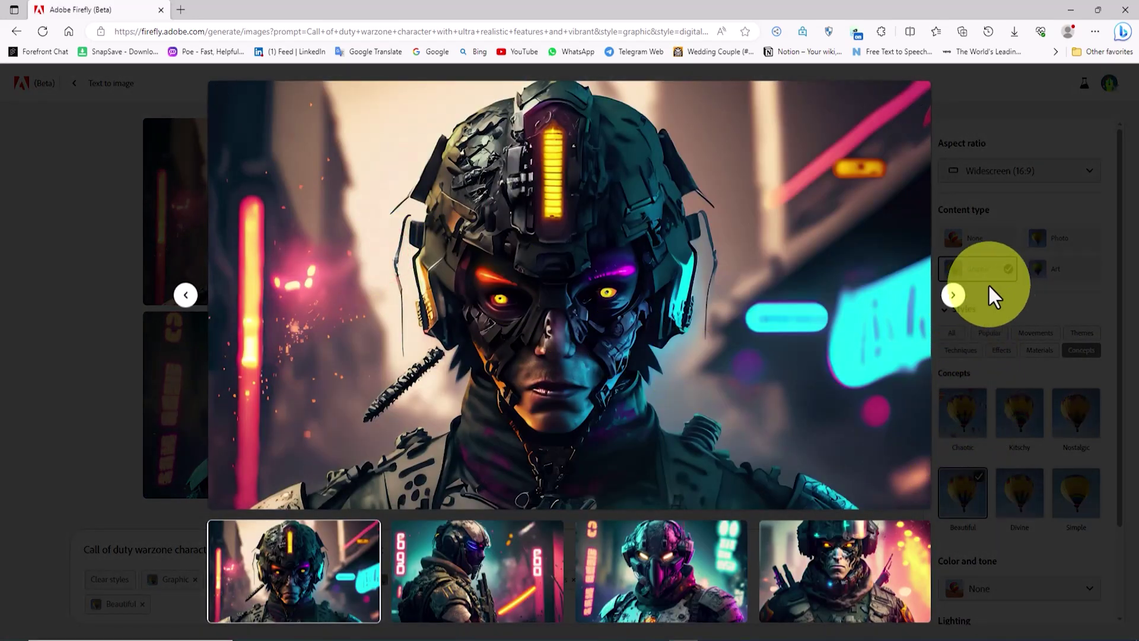
left_click(956, 294)
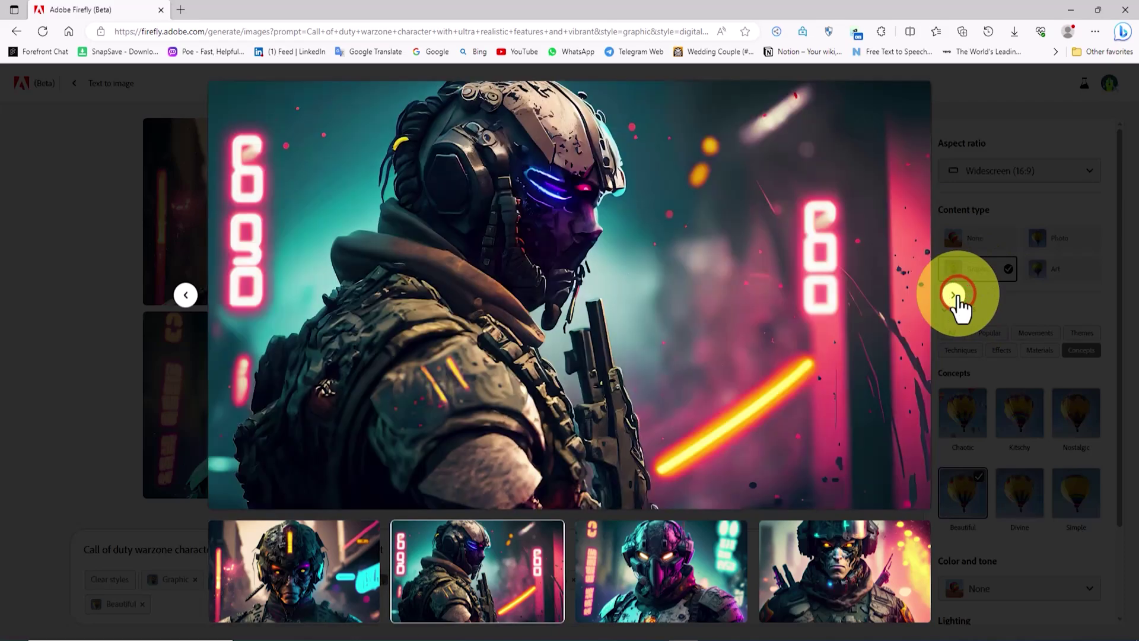
left_click(955, 295)
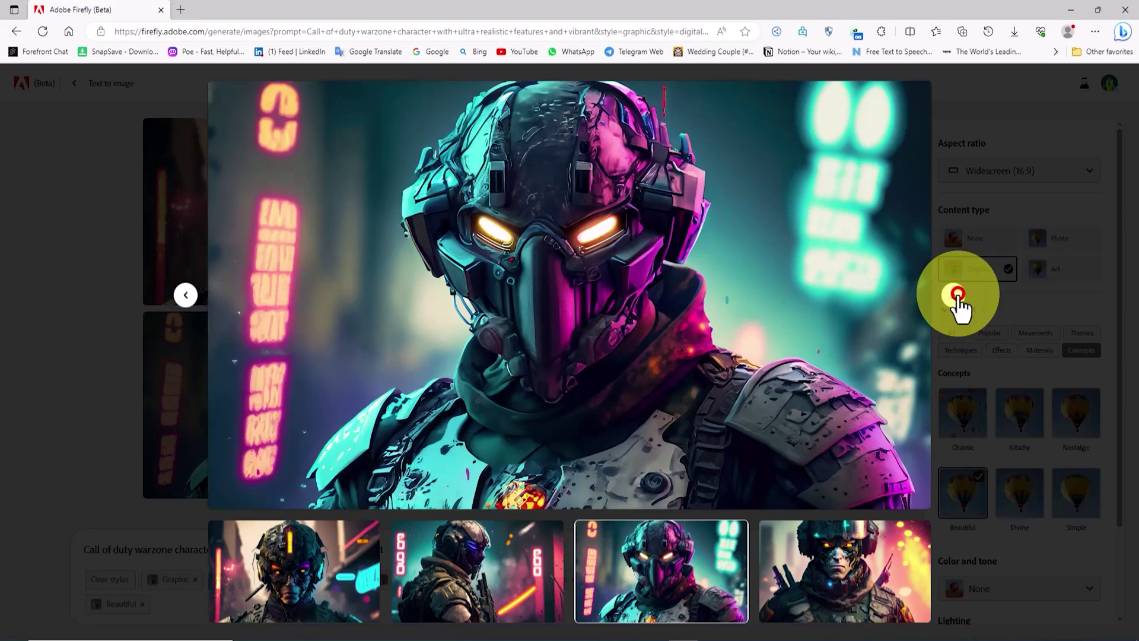
left_click(955, 295)
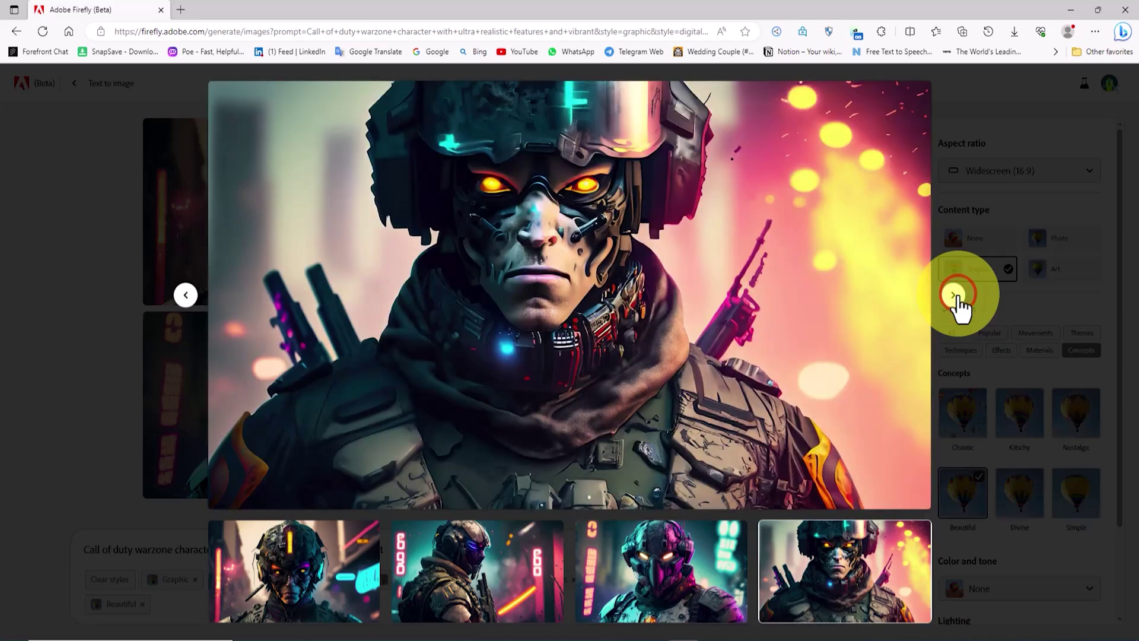
left_click(1004, 308)
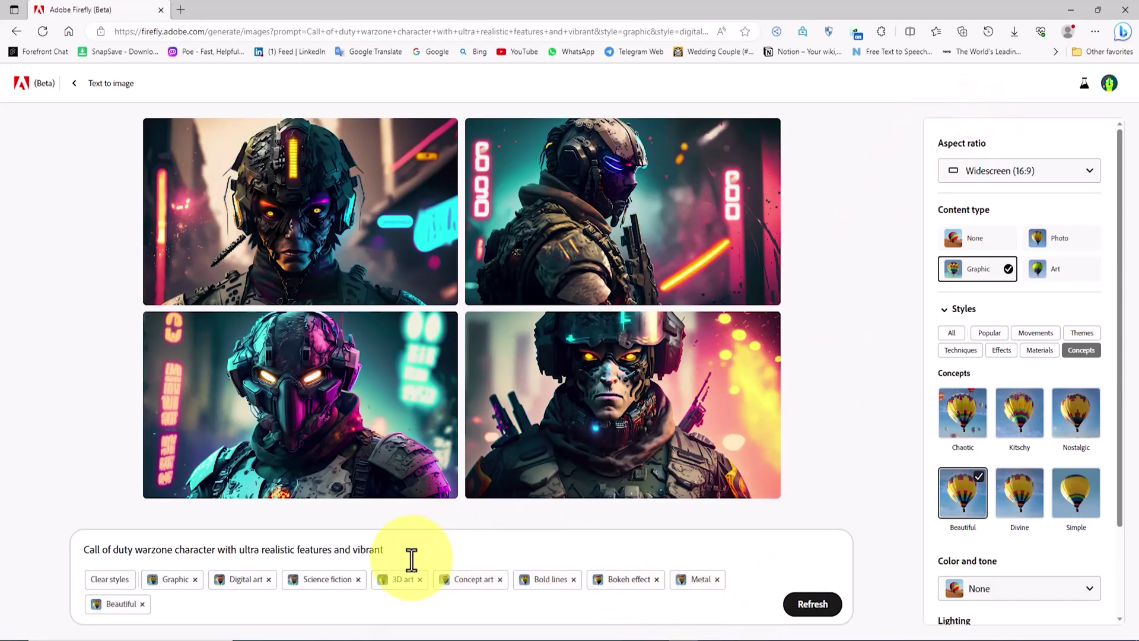
Clear all styles, paste the silver robotic tiger tank prompt, and generate as Art.
left_click(117, 579)
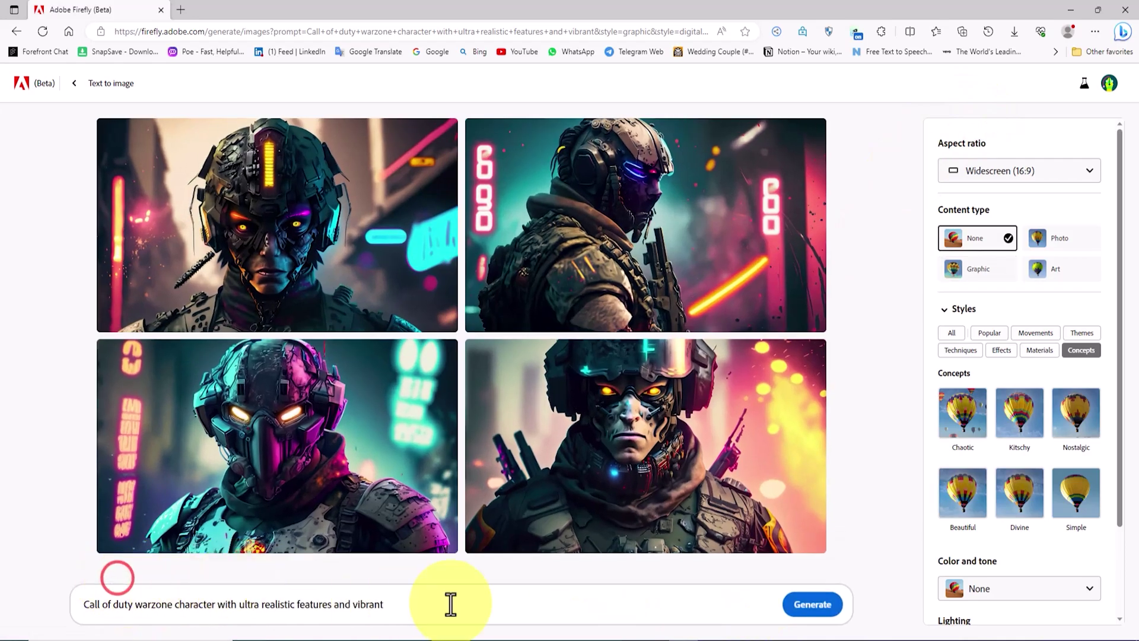
triple_click(484, 604)
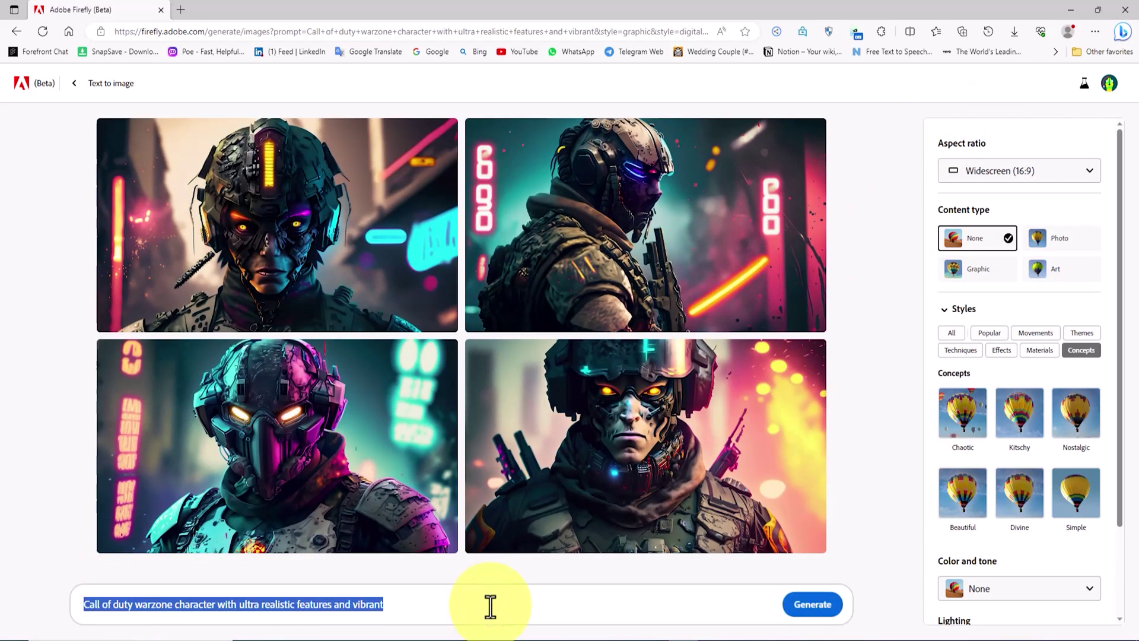
key("BackSpace")
right_click(265, 604)
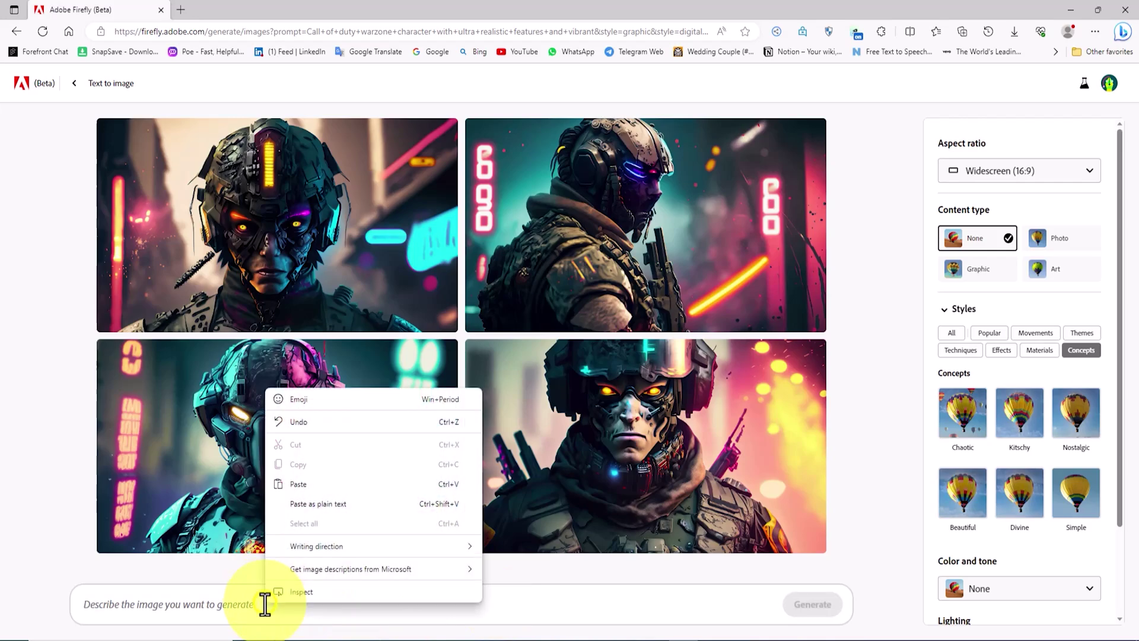
left_click(305, 486)
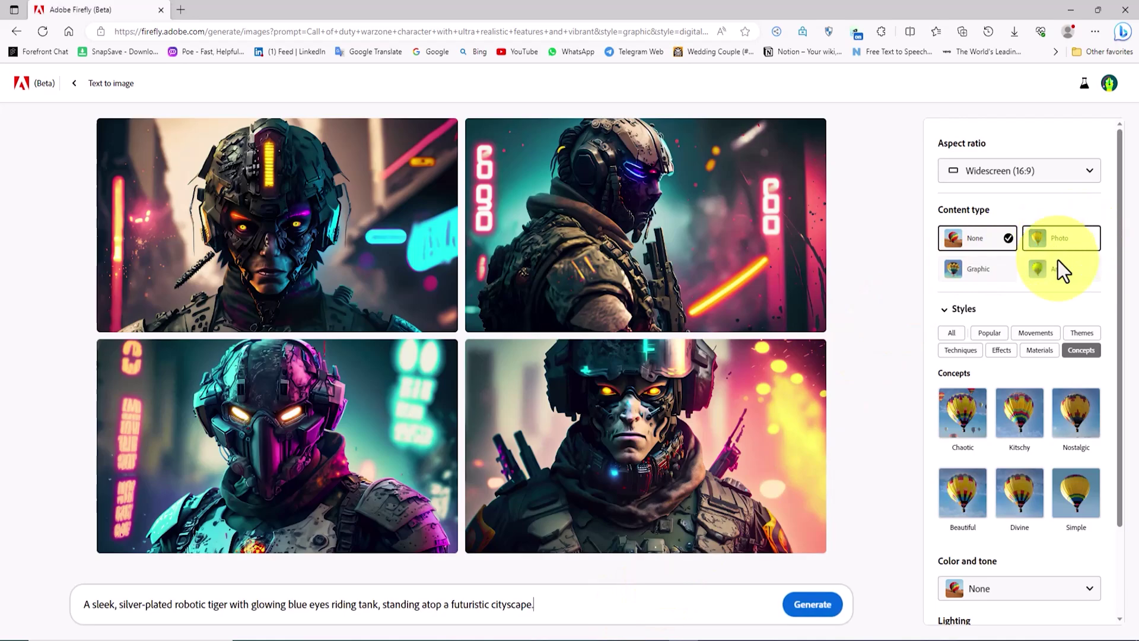
left_click(1078, 271)
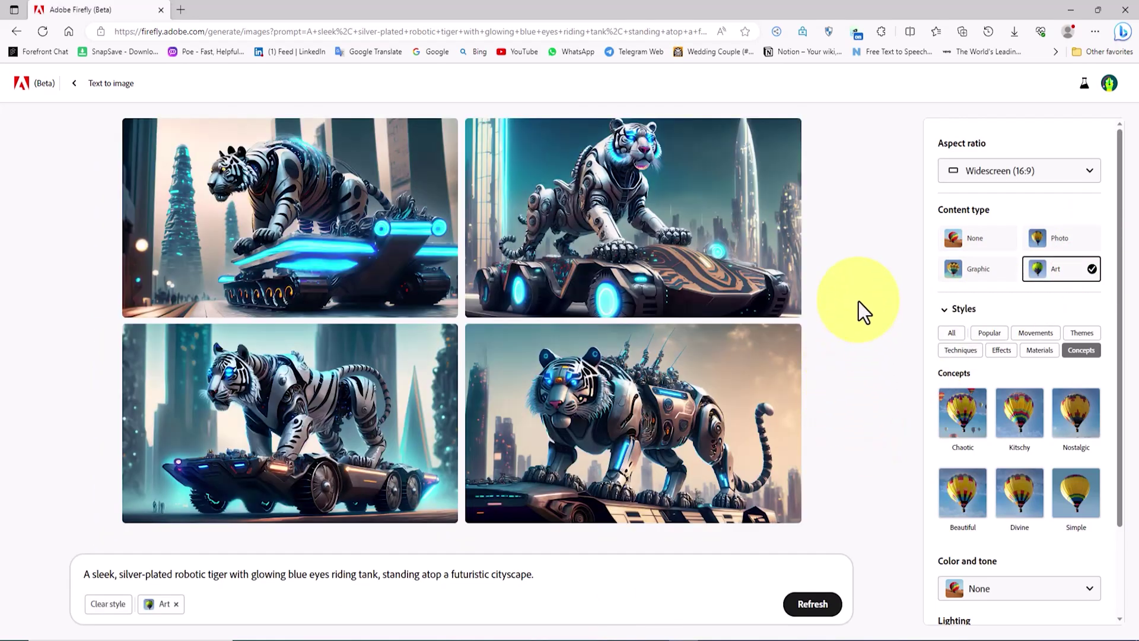
Preview each of the four robotic tiger images enlarged, then return to the grid.
mouse_move(364, 219)
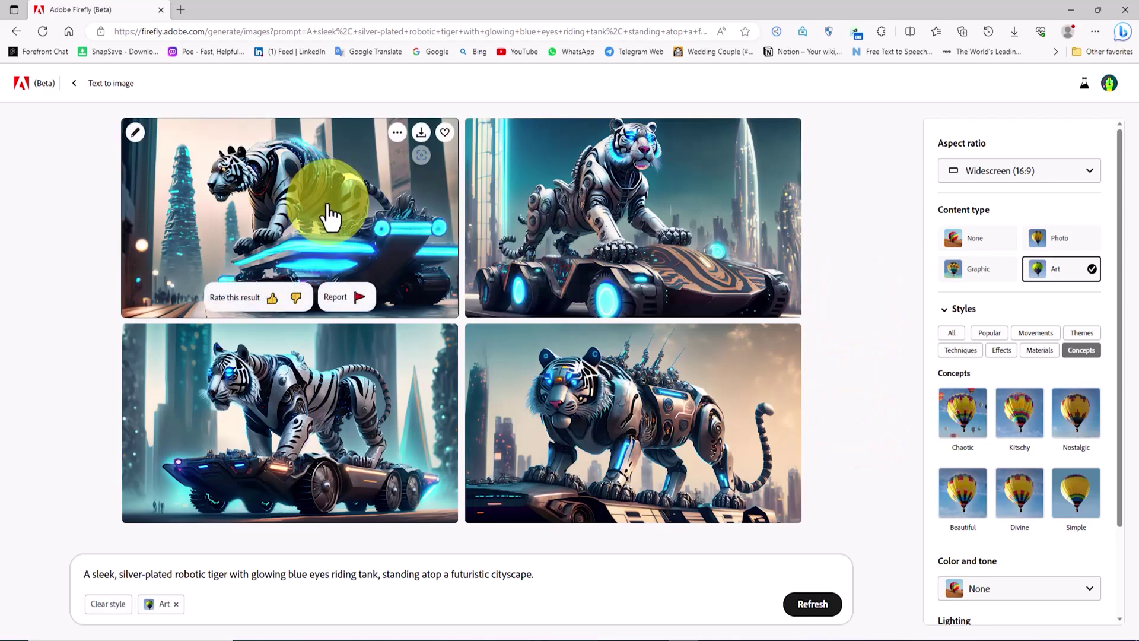
left_click(329, 217)
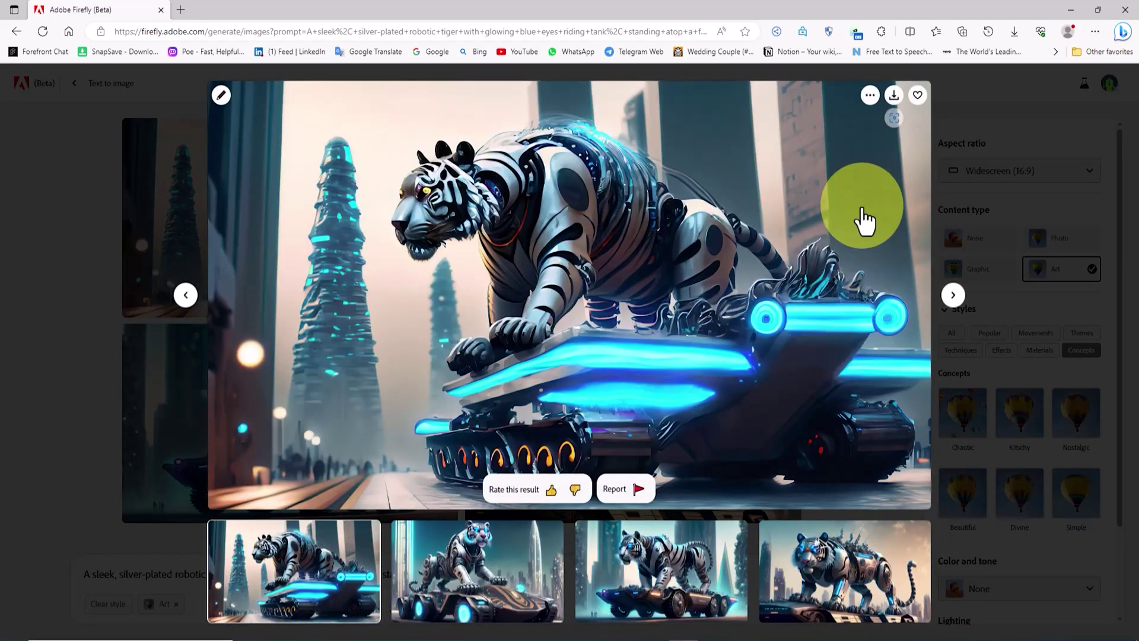
left_click(955, 294)
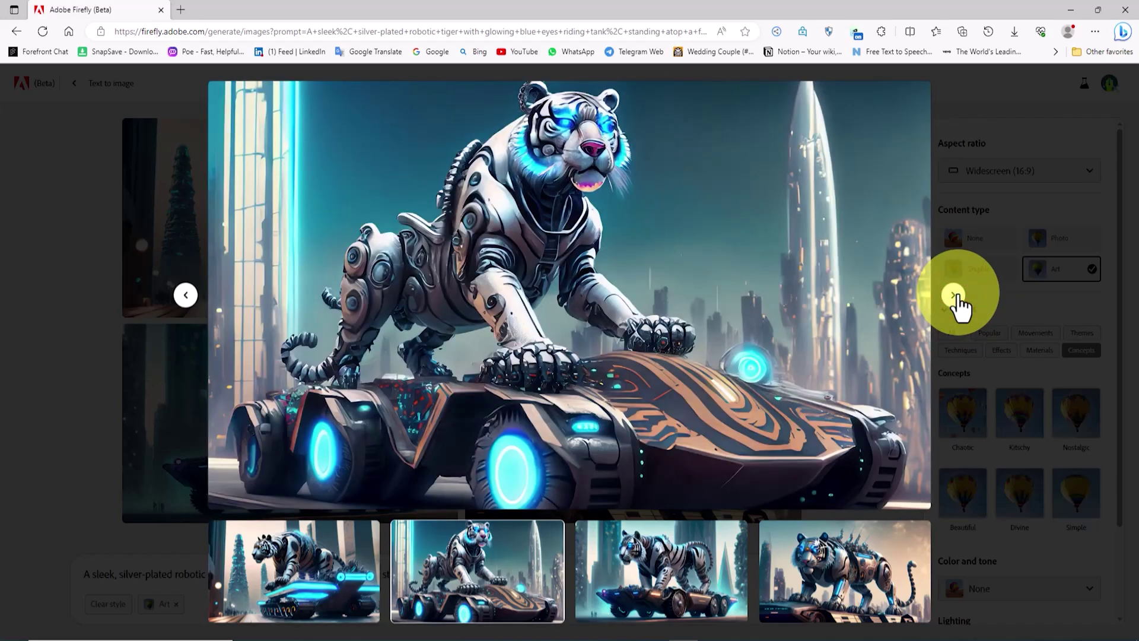
left_click(955, 295)
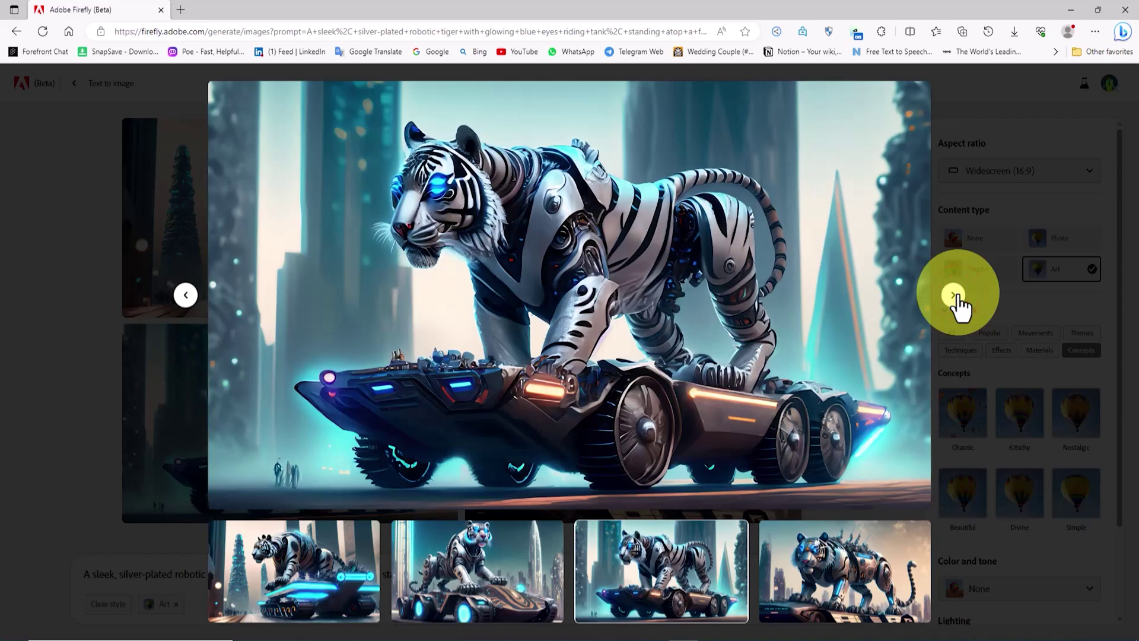
left_click(955, 295)
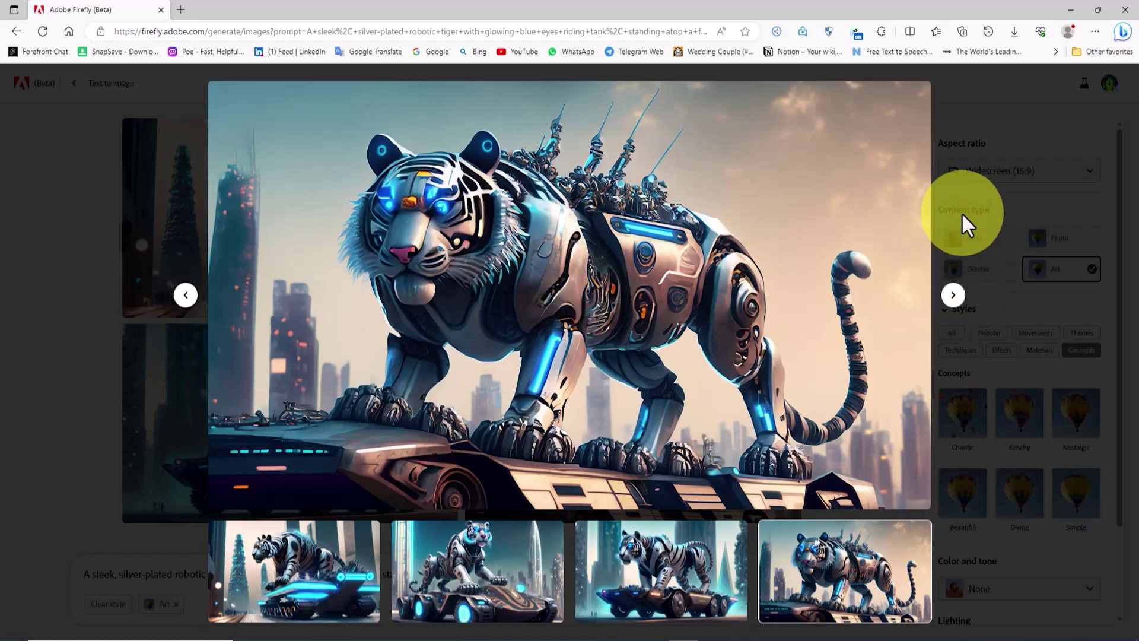
left_click(967, 111)
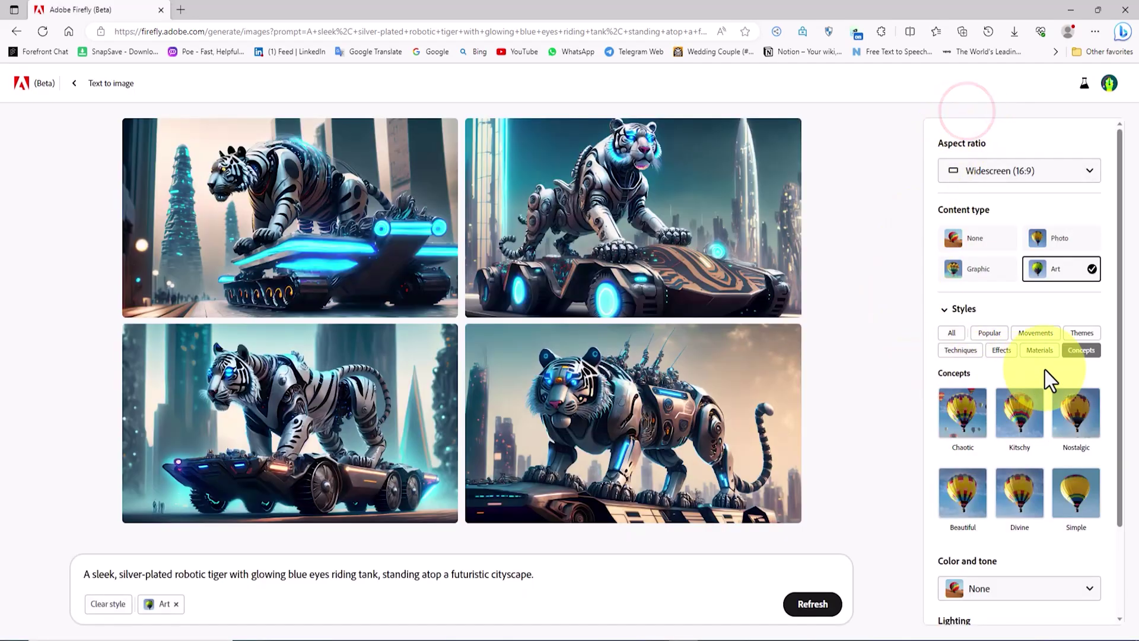
Add the Digital art, Science fiction and Concept art styles.
left_click(990, 333)
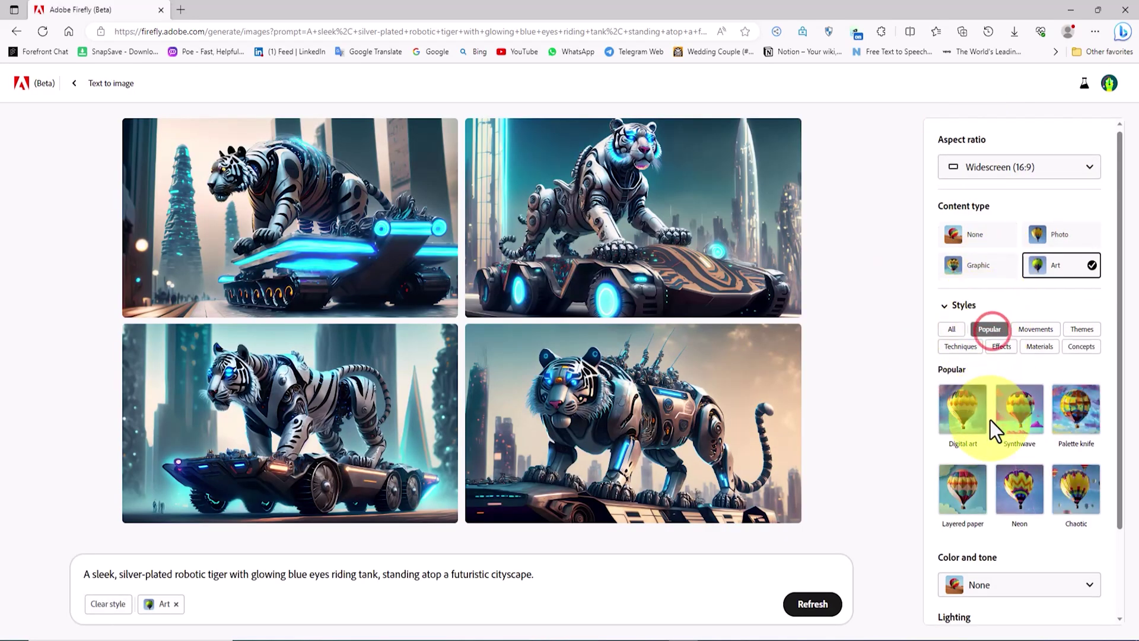
scroll(991, 421, "down", 2)
left_click(963, 303)
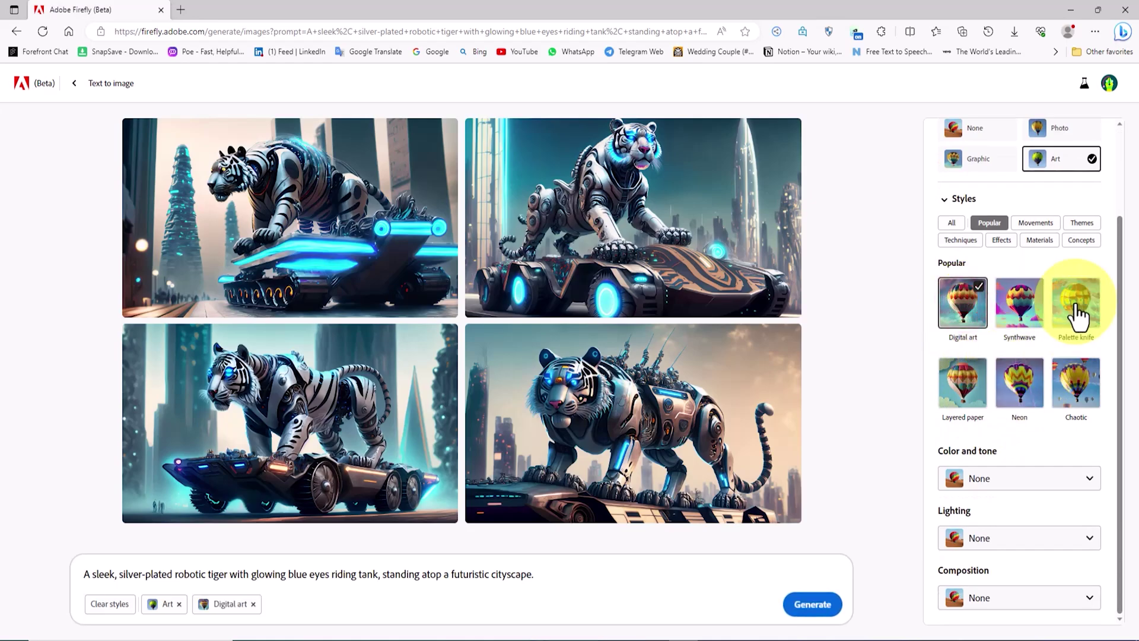
left_click(1035, 223)
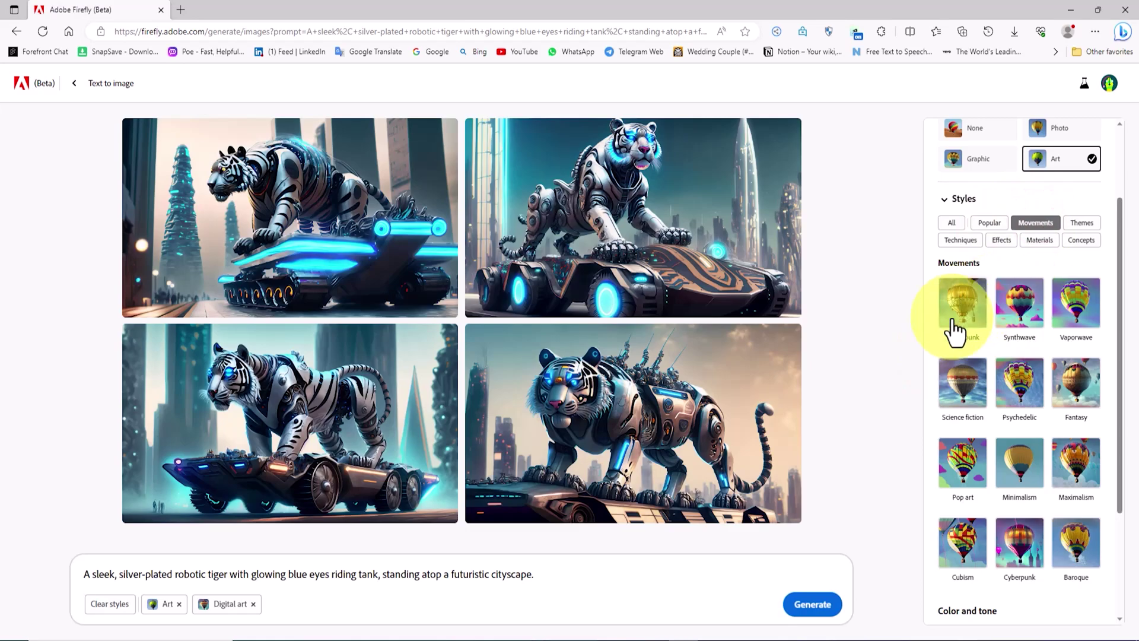
left_click(961, 396)
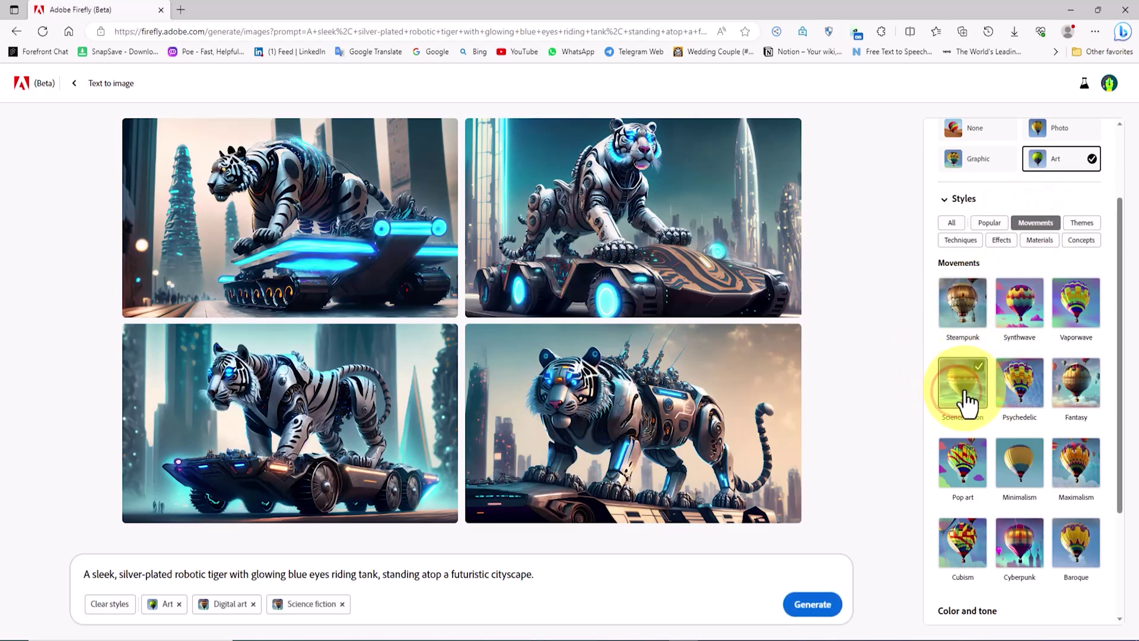
scroll(1008, 392, "down", 1)
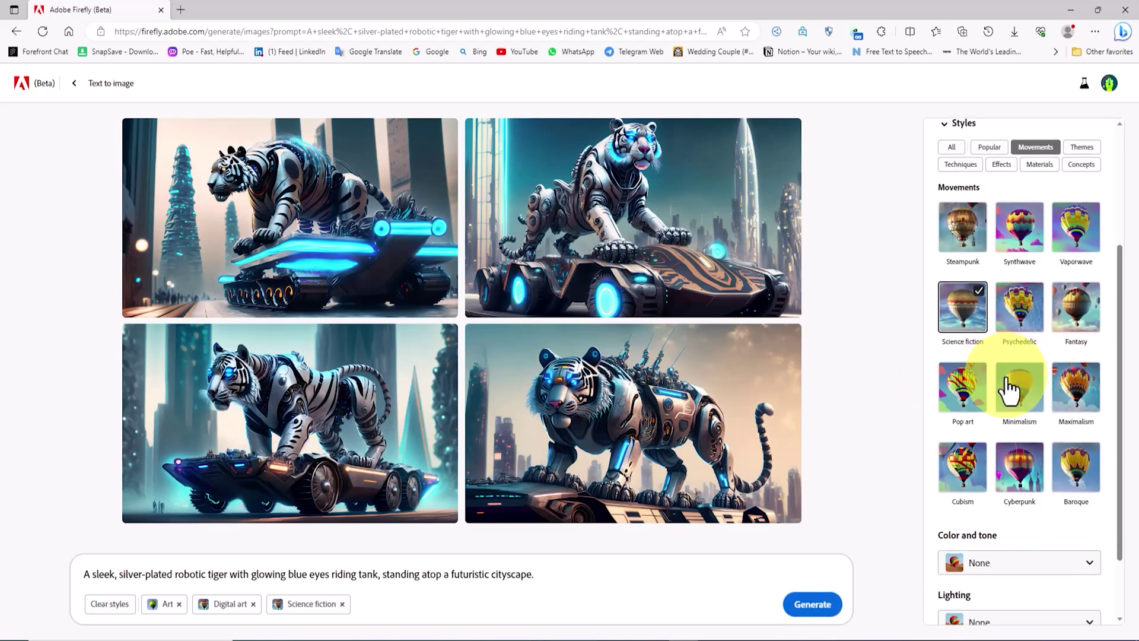
scroll(1094, 270, "up", 1)
left_click(1081, 222)
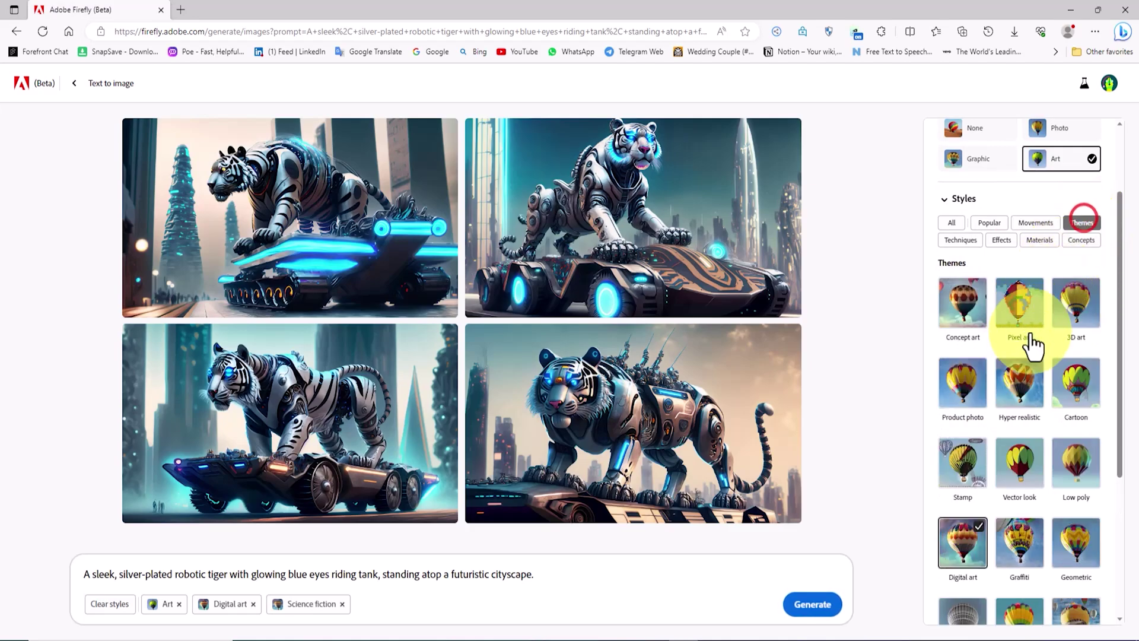
left_click(961, 311)
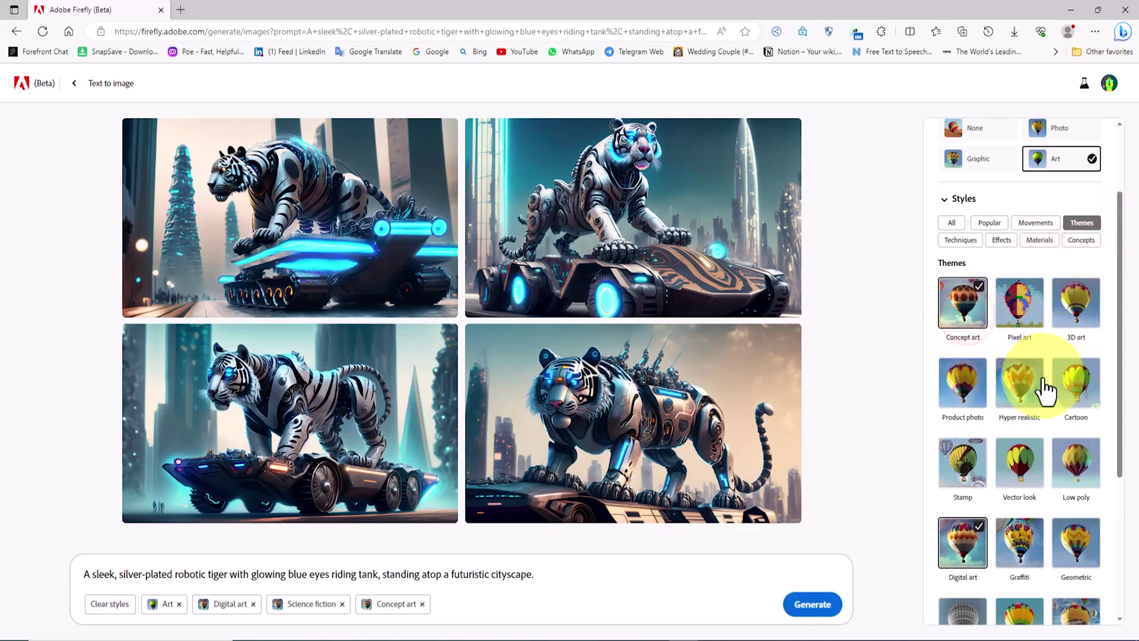
Add Bold lines, Bokeh effect, Metal and Beautiful styles, then switch content type to Graphic.
scroll(1044, 389, "down", 1)
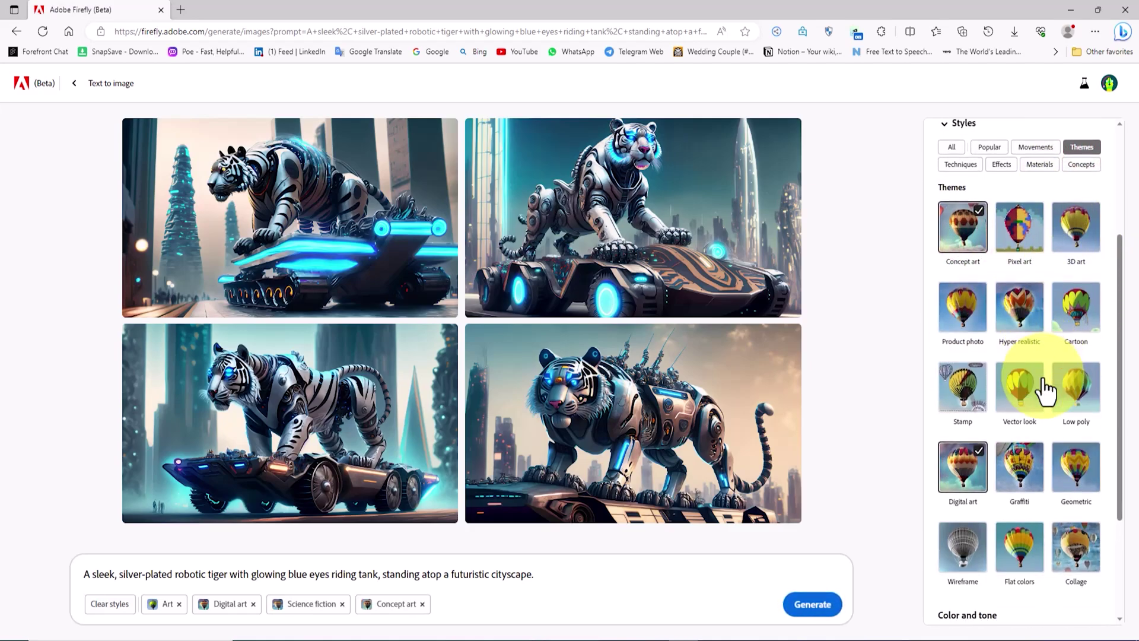
left_click(963, 164)
left_click(959, 392)
left_click(1002, 164)
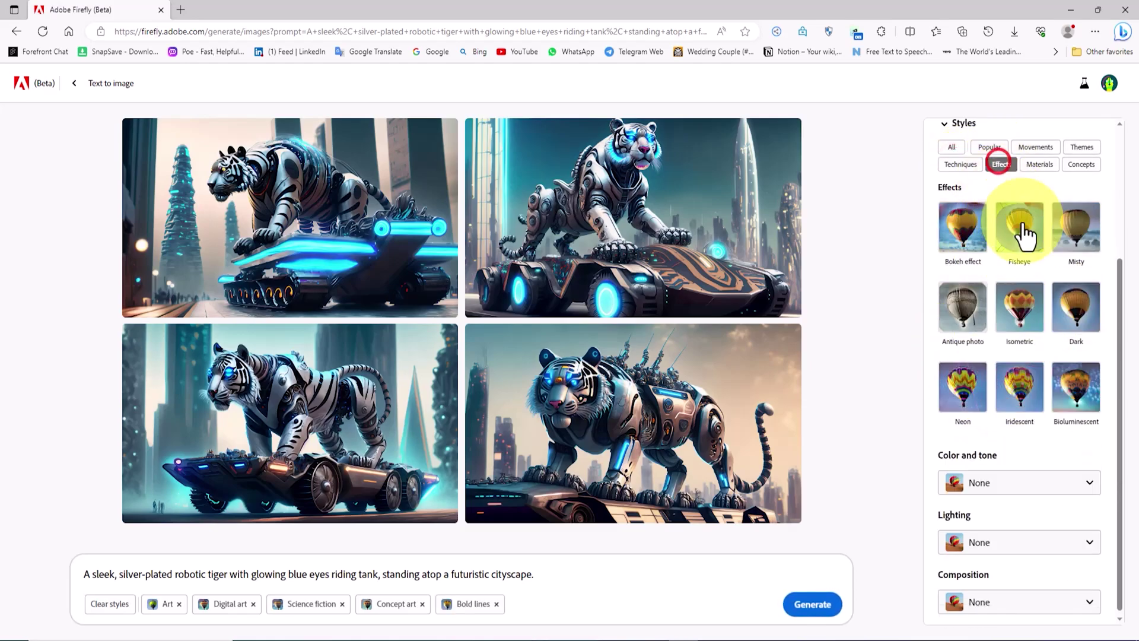
left_click(962, 228)
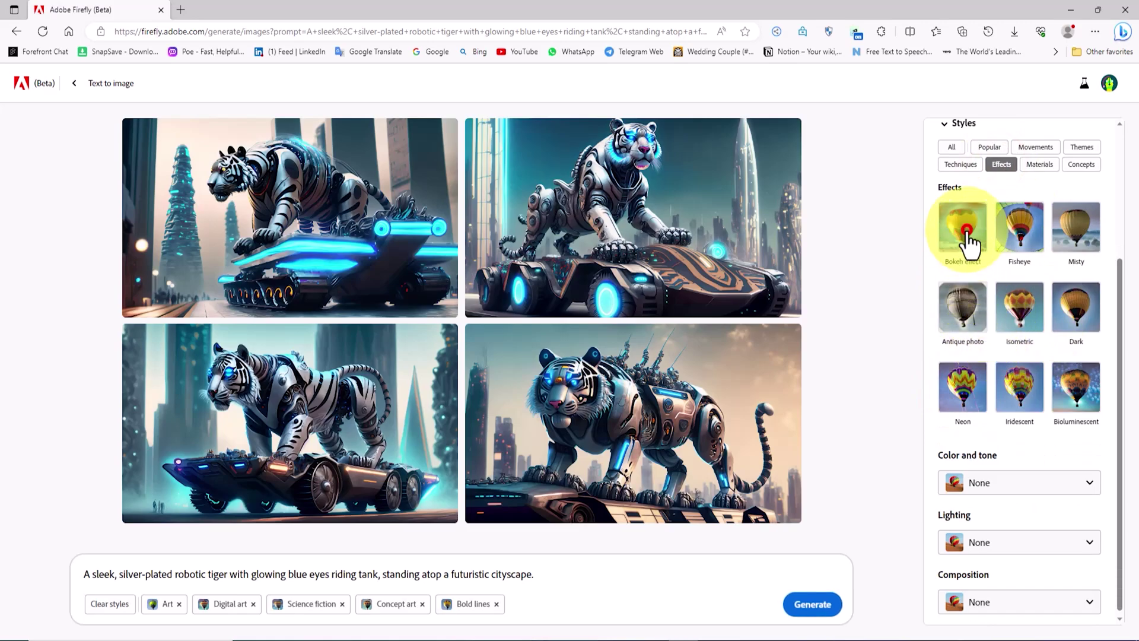
left_click(1041, 164)
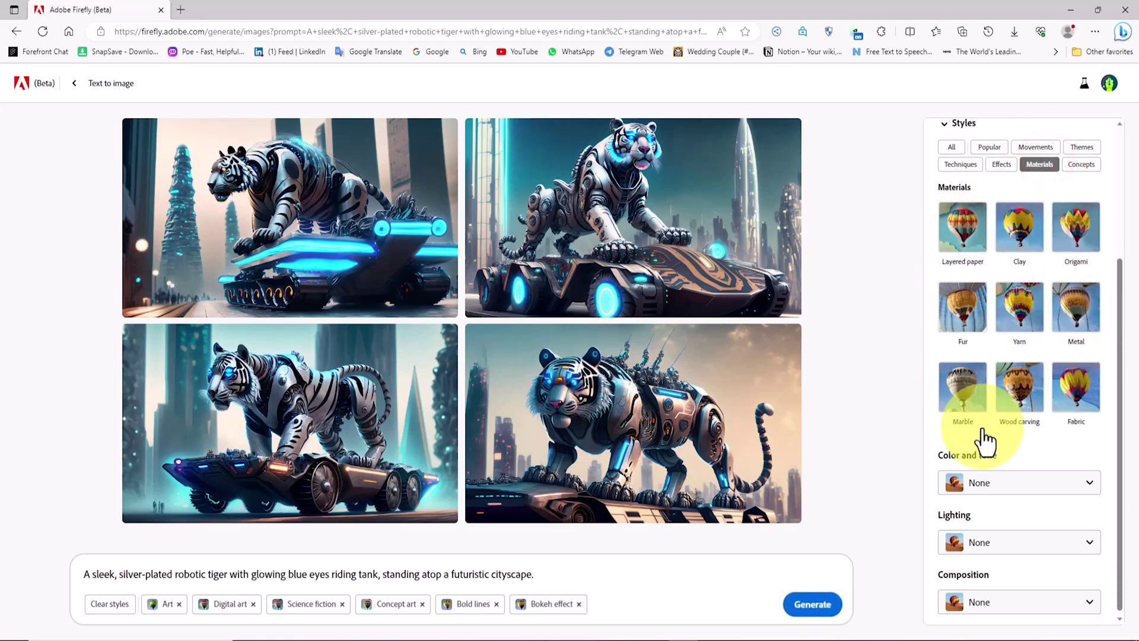
left_click(1077, 308)
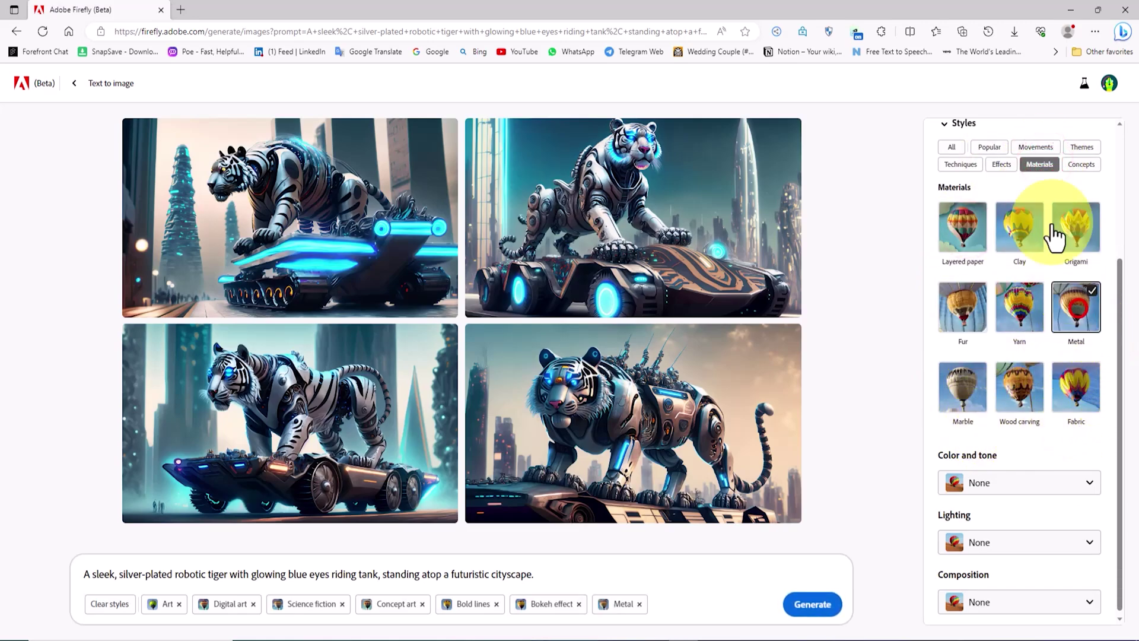
left_click(1081, 164)
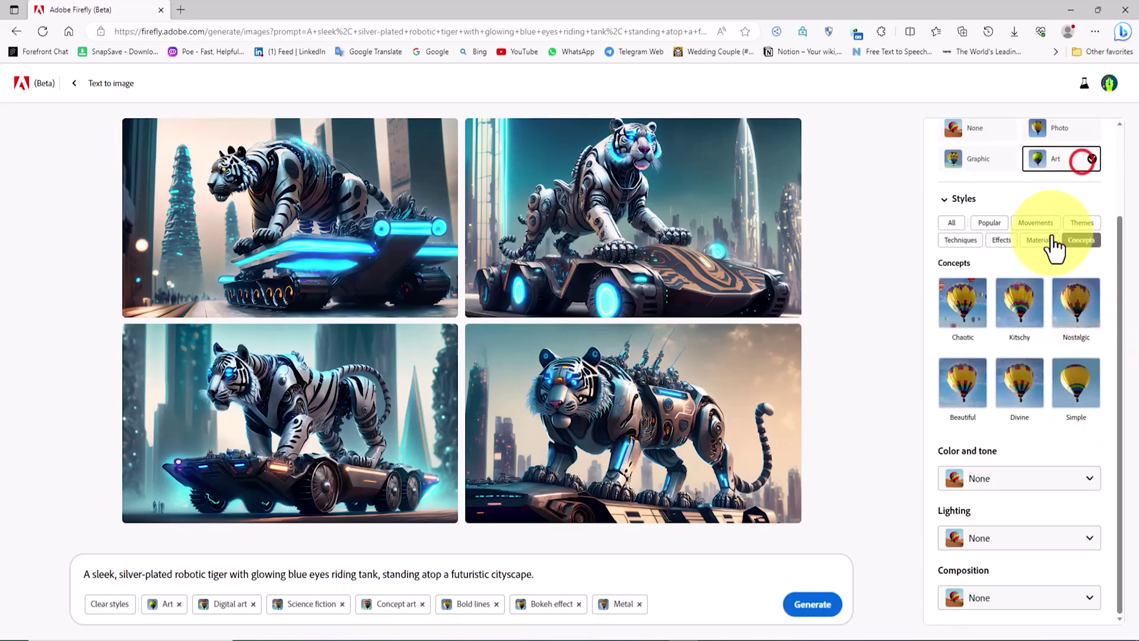
left_click(970, 409)
scroll(1019, 350, "up", 1)
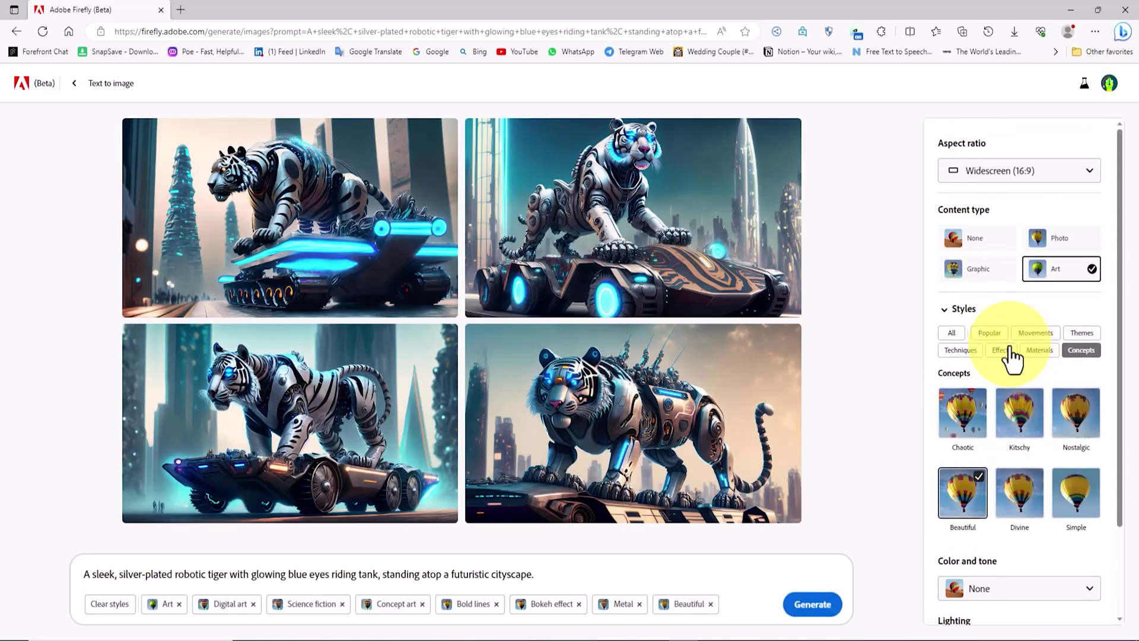
left_click(985, 270)
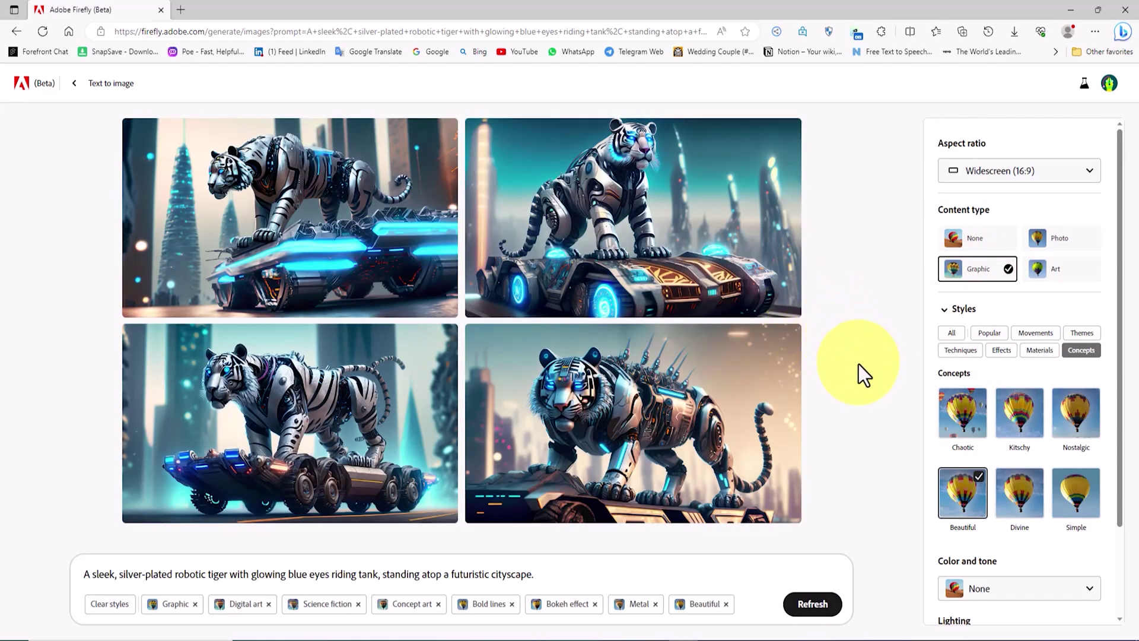
left_click(242, 168)
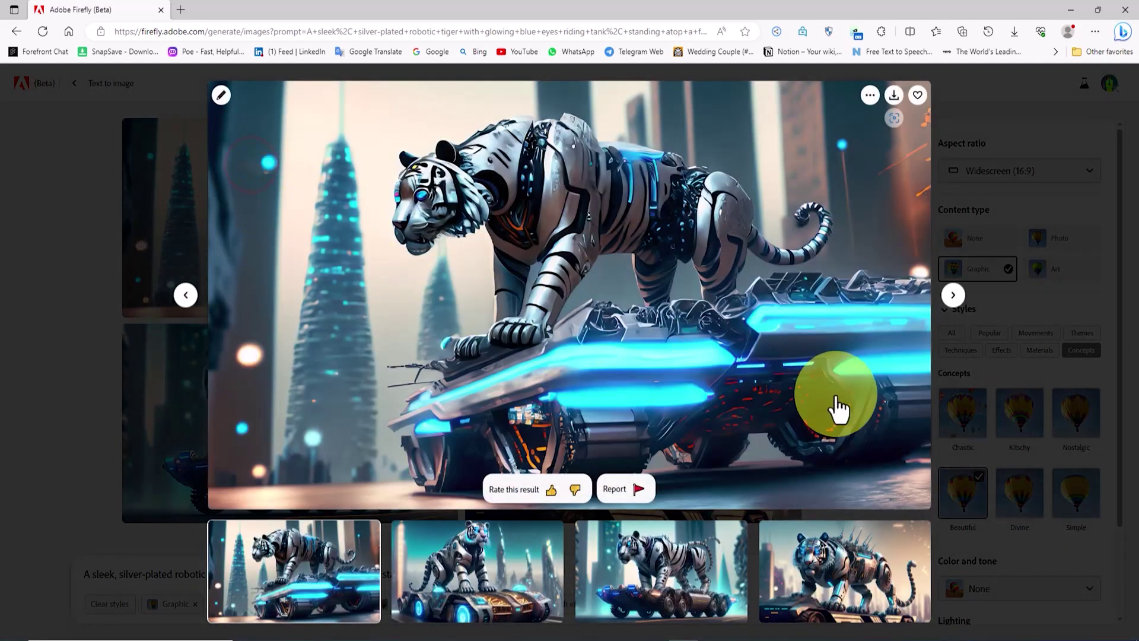
left_click(953, 296)
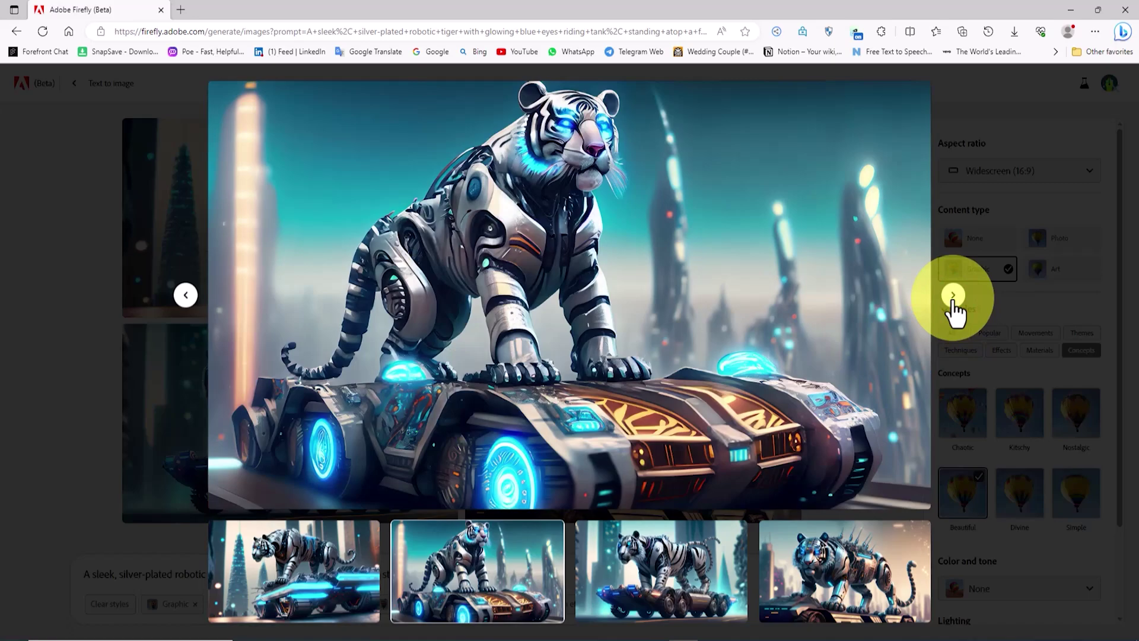
left_click(953, 296)
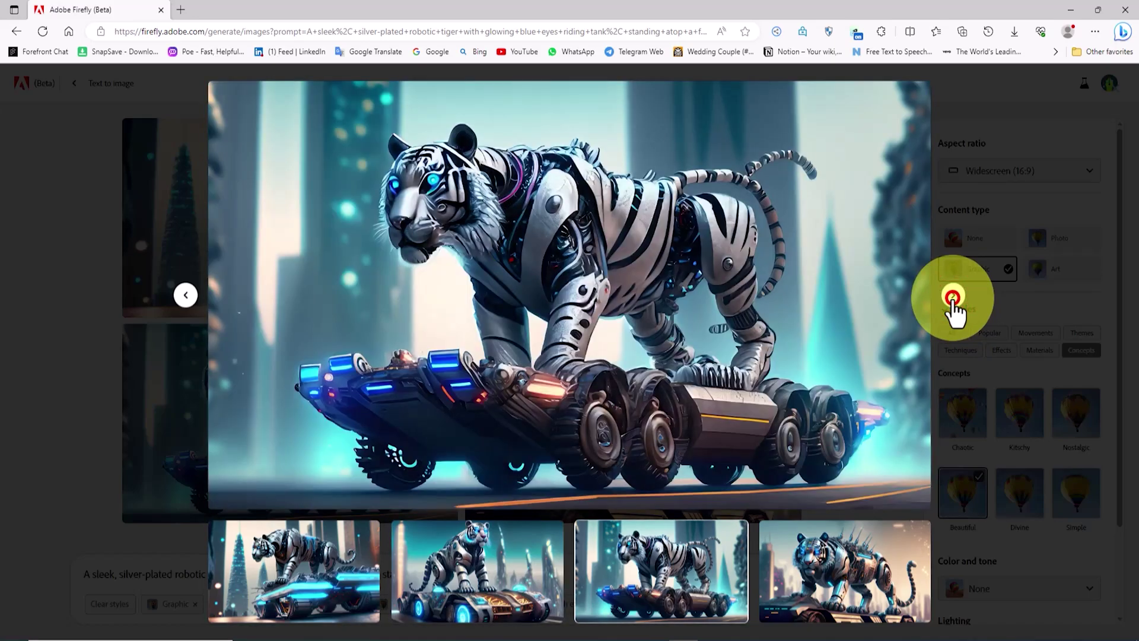
left_click(953, 295)
left_click(953, 296)
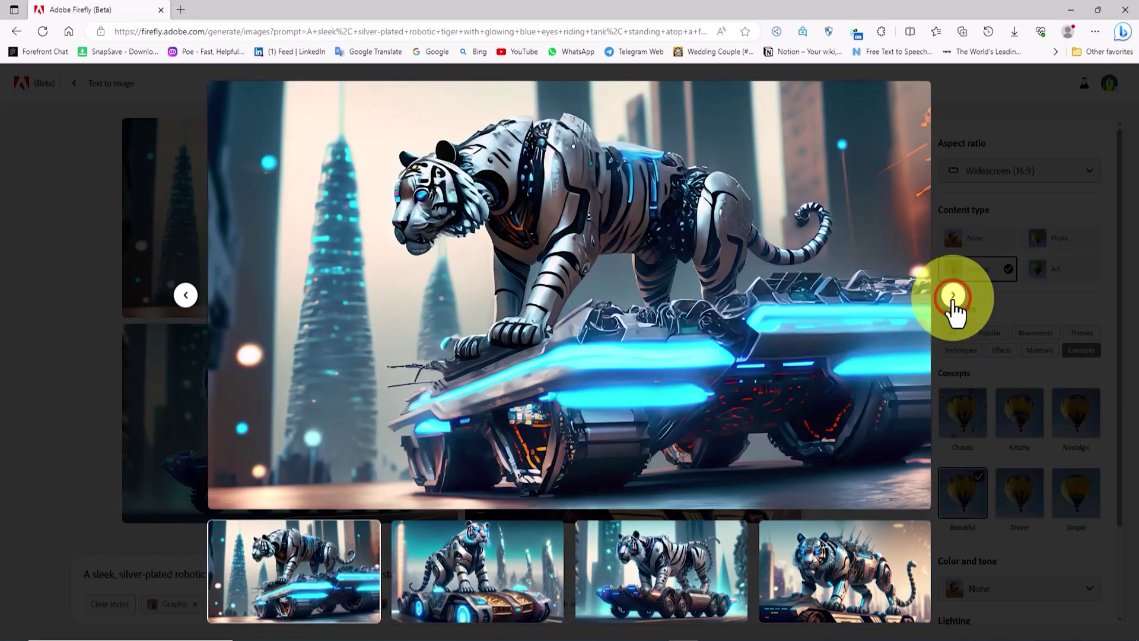
left_click(953, 295)
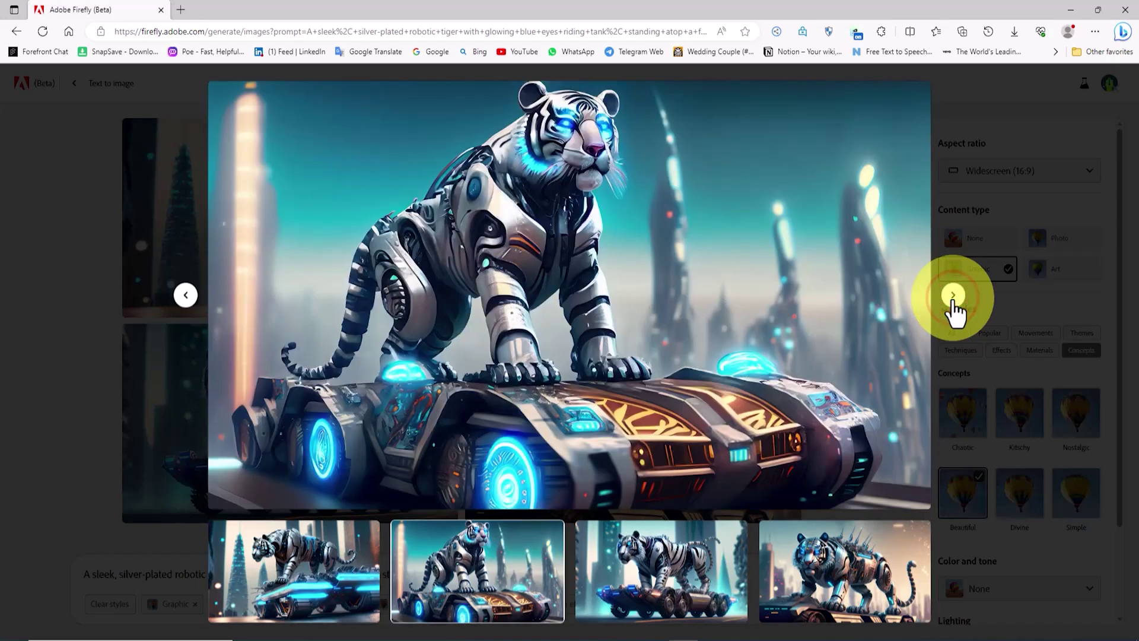
left_click(964, 204)
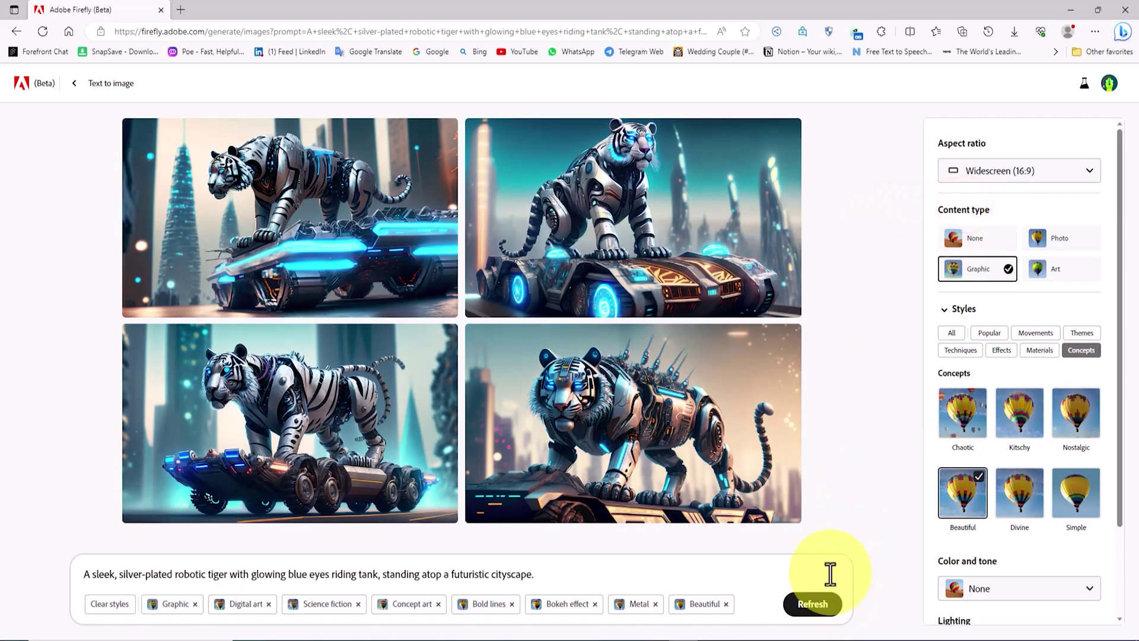
Refresh the Graphic tiger batch and preview each of the four new images full size.
left_click(819, 608)
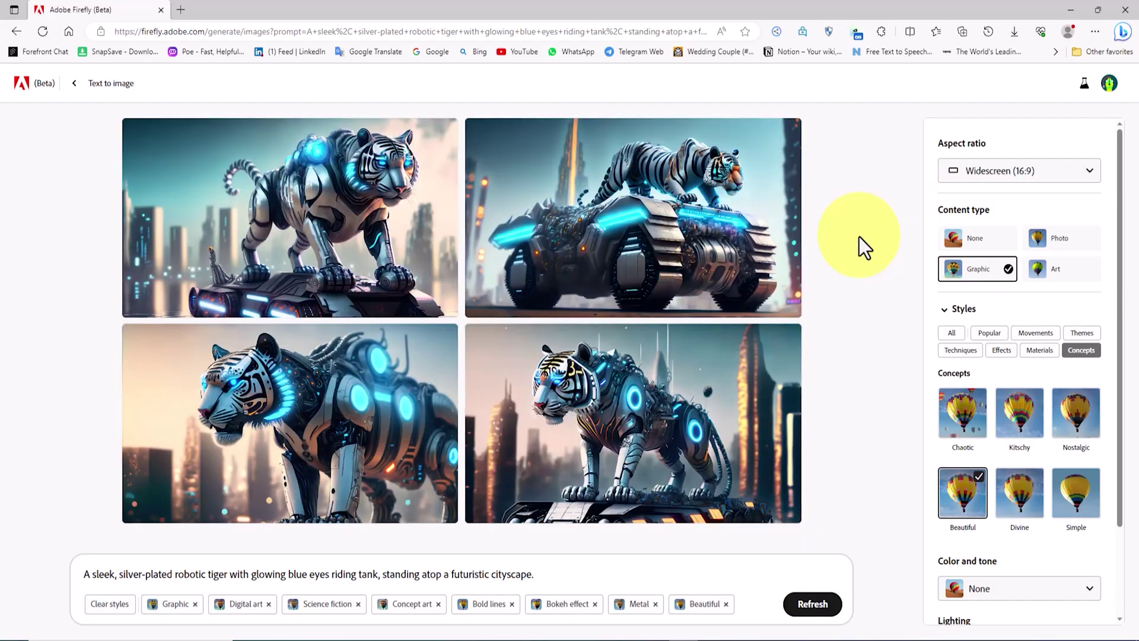
left_click(336, 232)
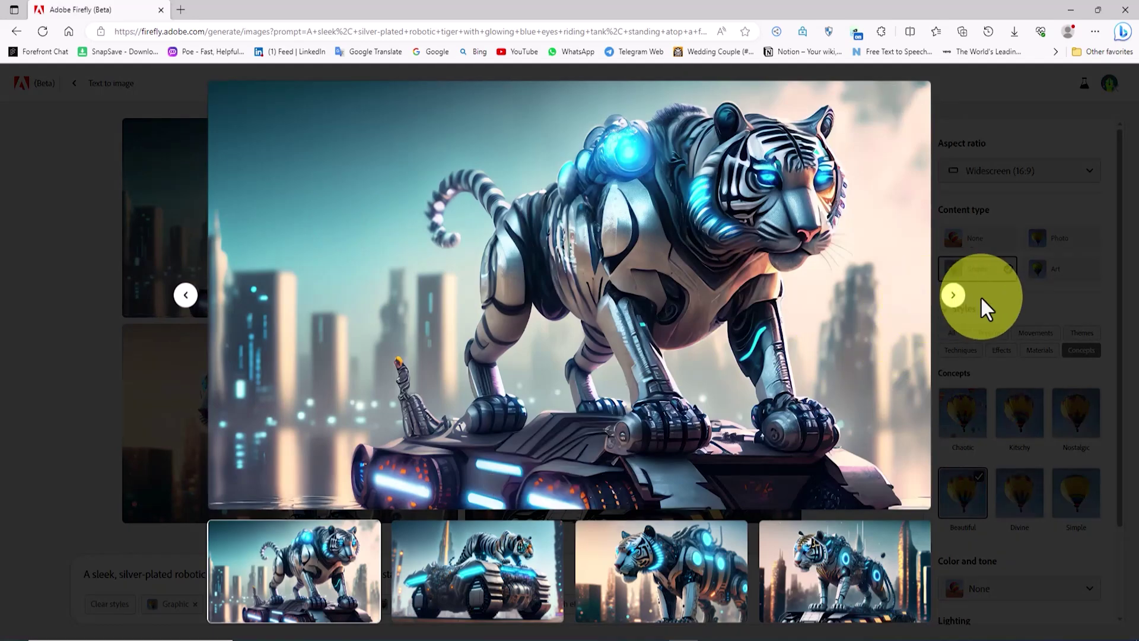
left_click(954, 295)
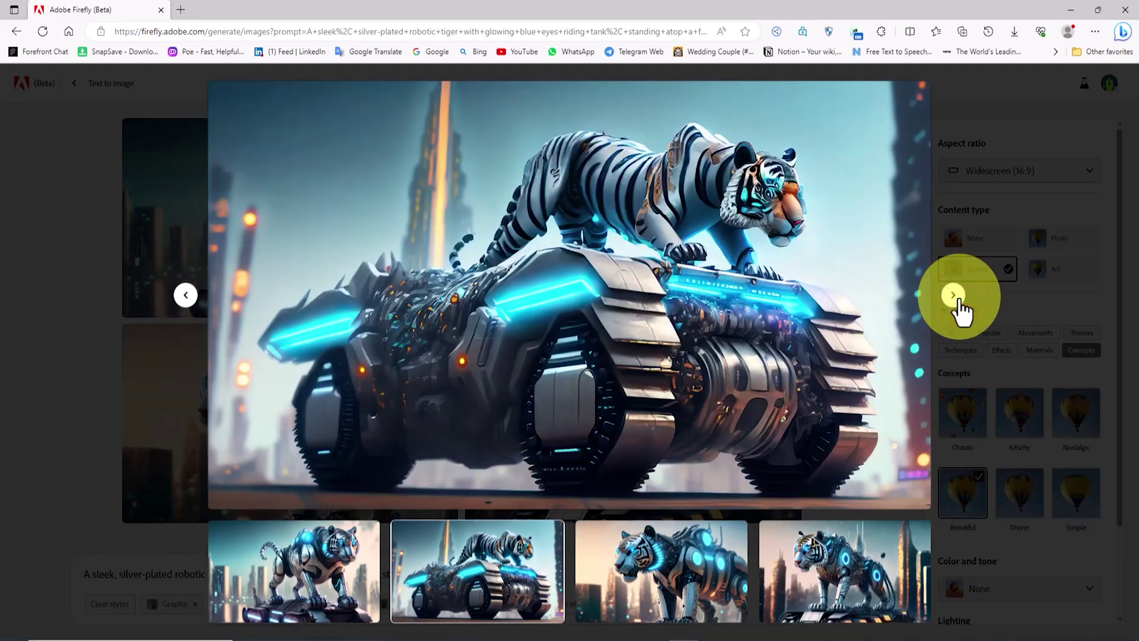
left_click(953, 295)
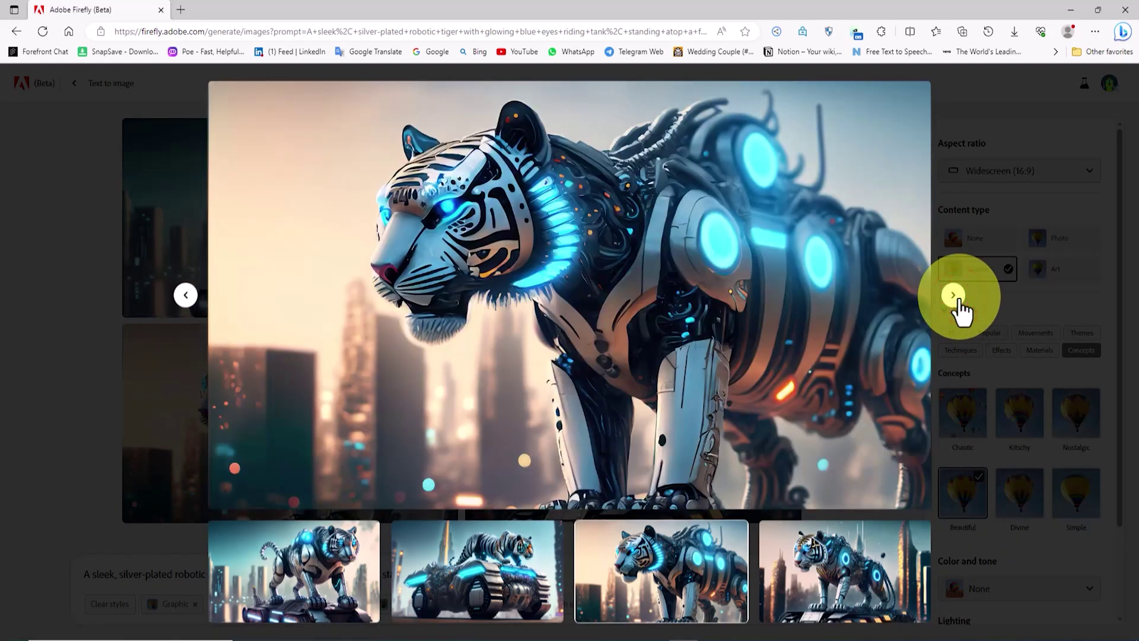
left_click(954, 295)
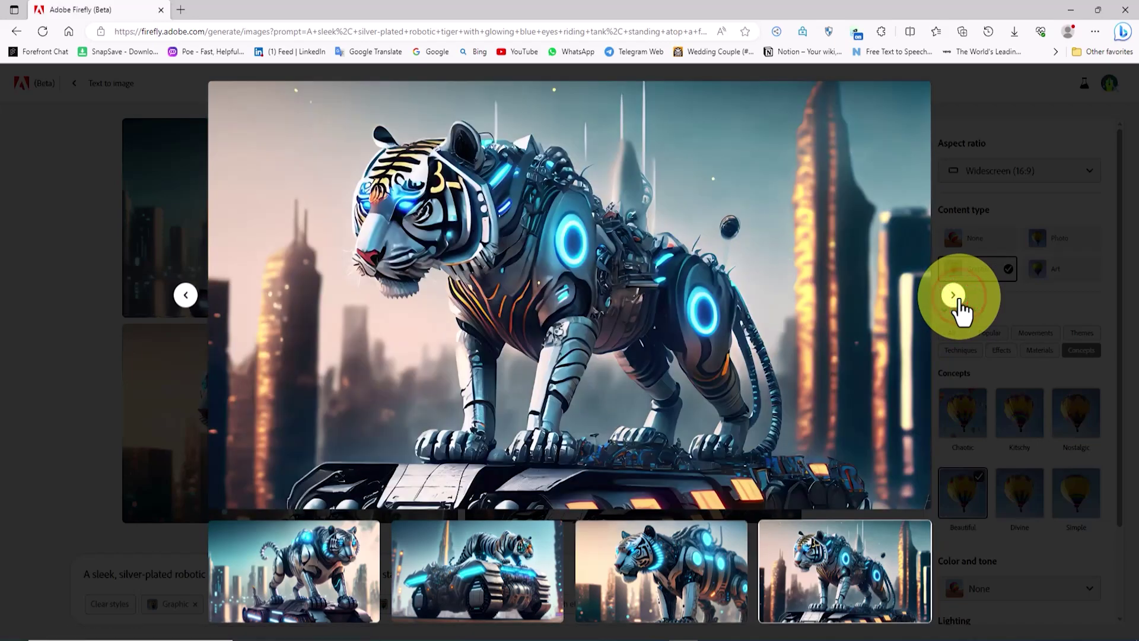
left_click(962, 142)
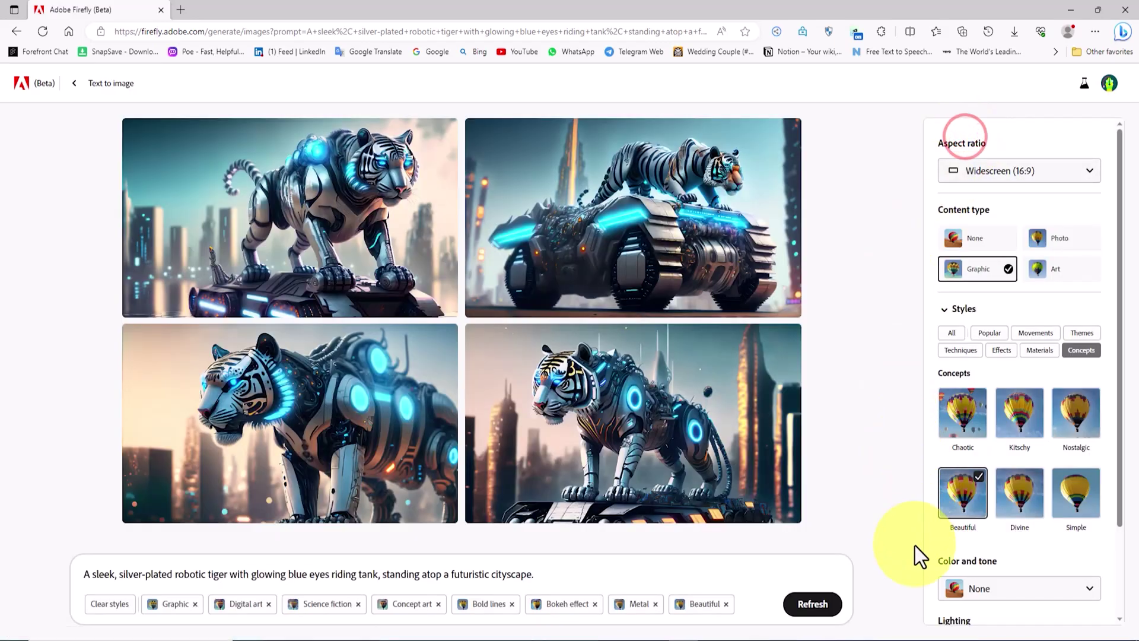